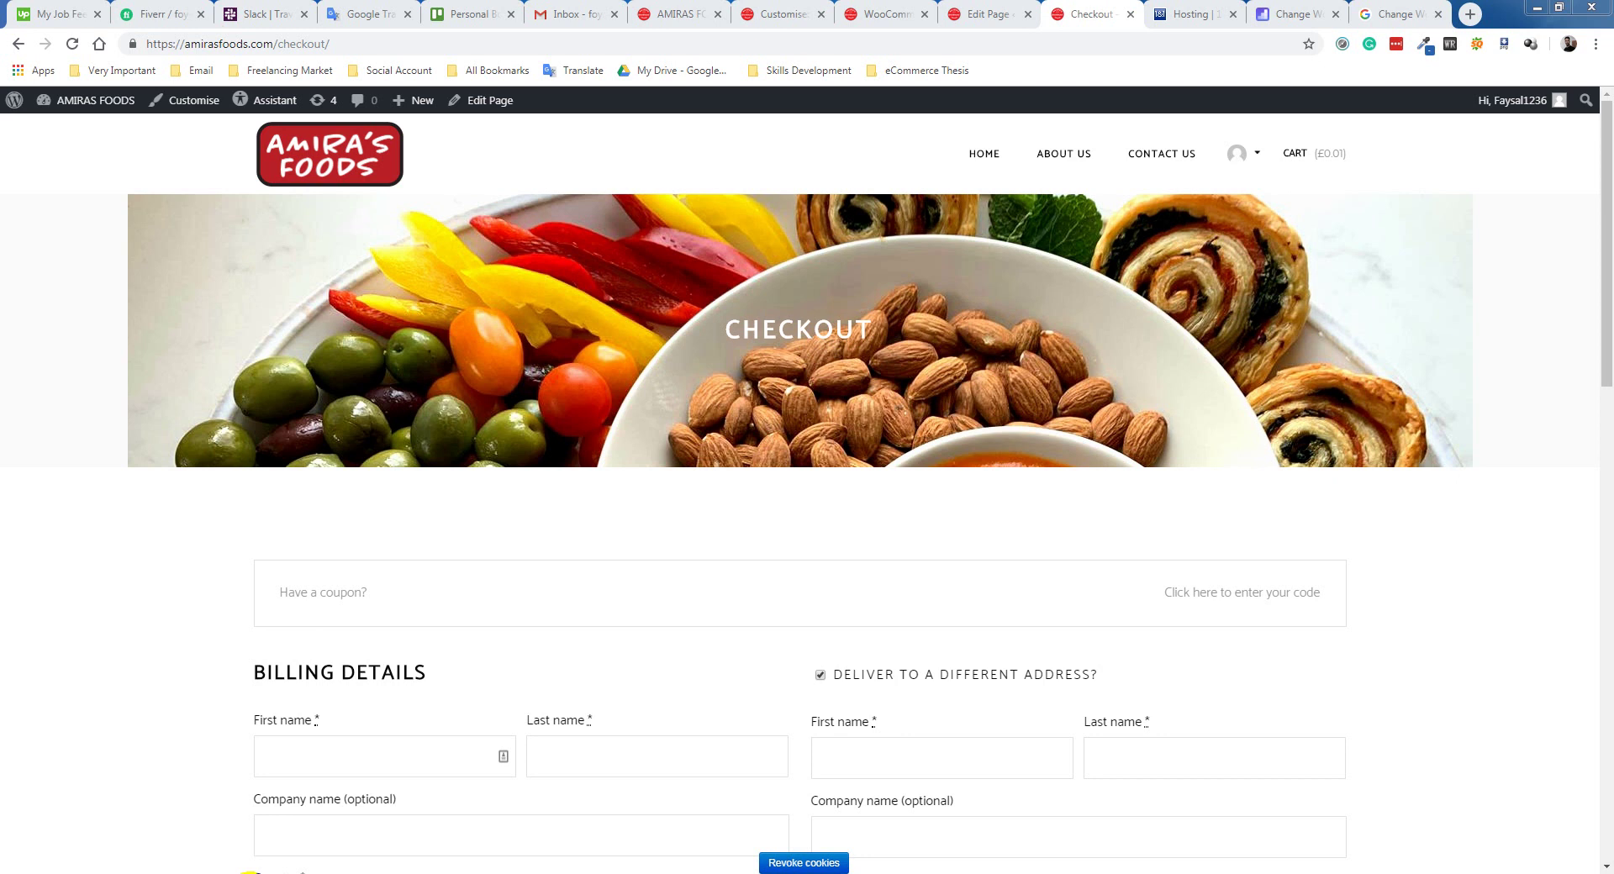
Go to the shop's home page and add Basbas Hot Sauce to the basket.
left_click(252, 873)
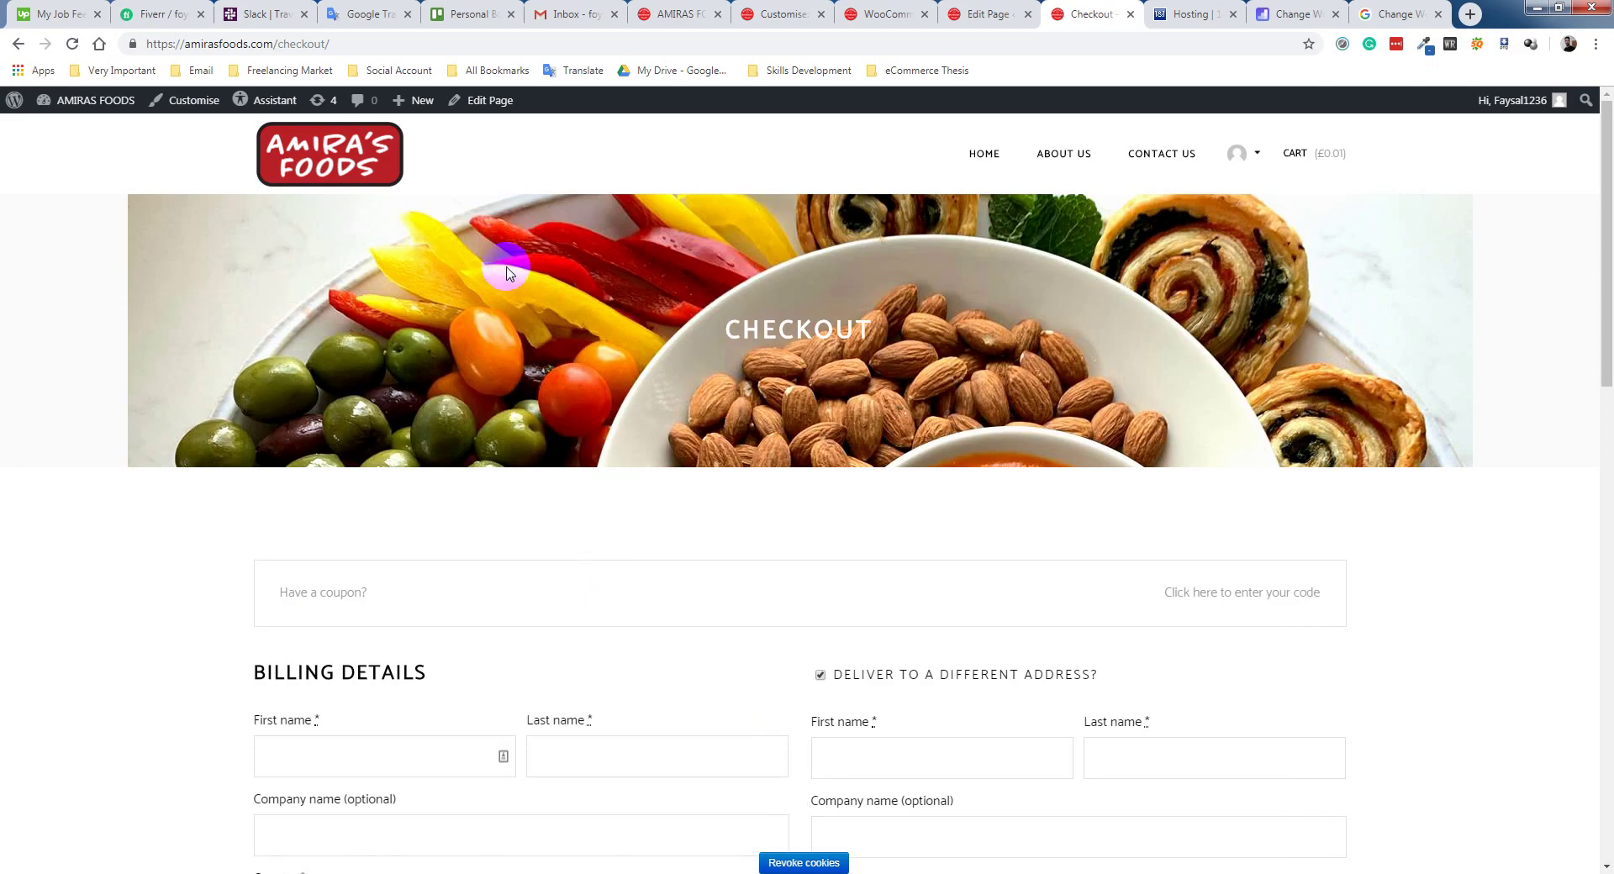
left_click(892, 401)
left_click(614, 448)
left_click(341, 179)
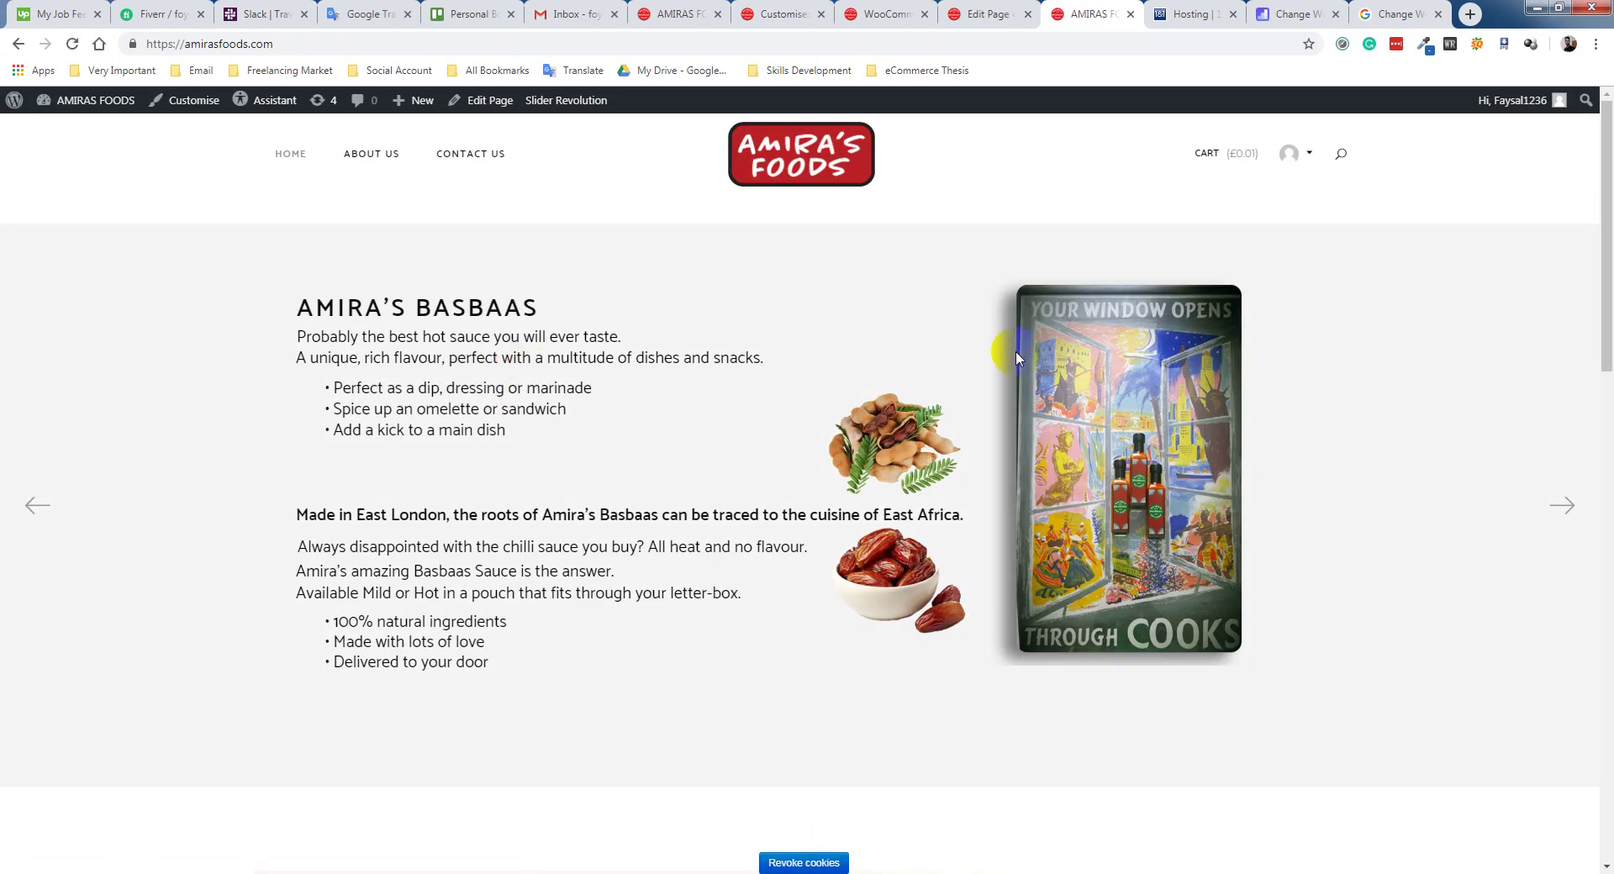
left_click(880, 473)
View the cart, now two sauces at £5.26, and proceed to checkout.
scroll(878, 470, "down", 8)
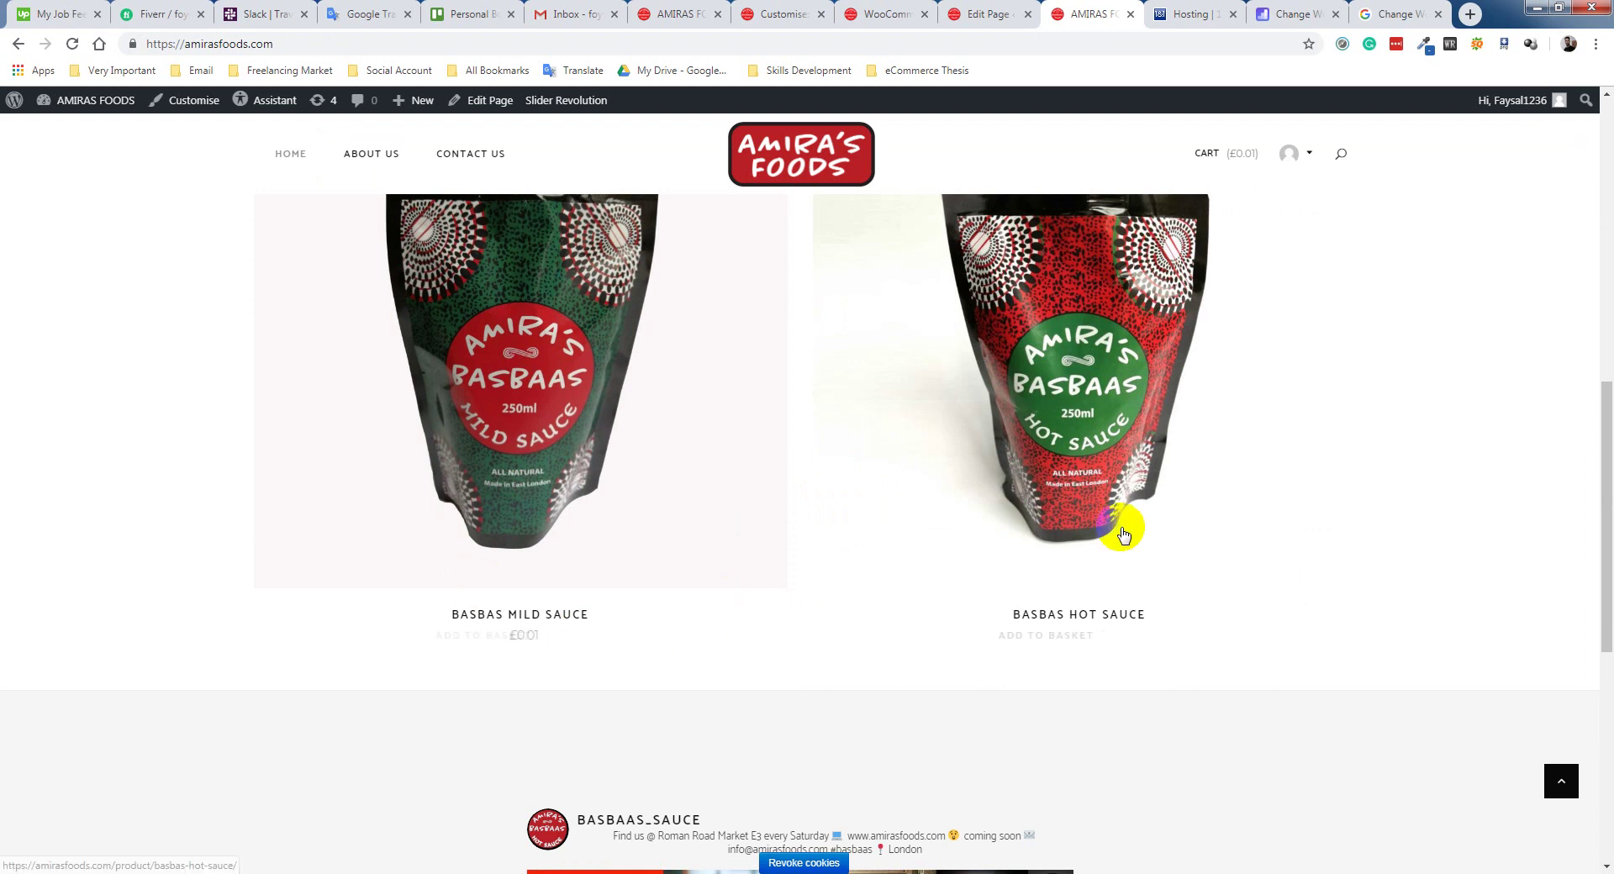
mouse_move(1077, 623)
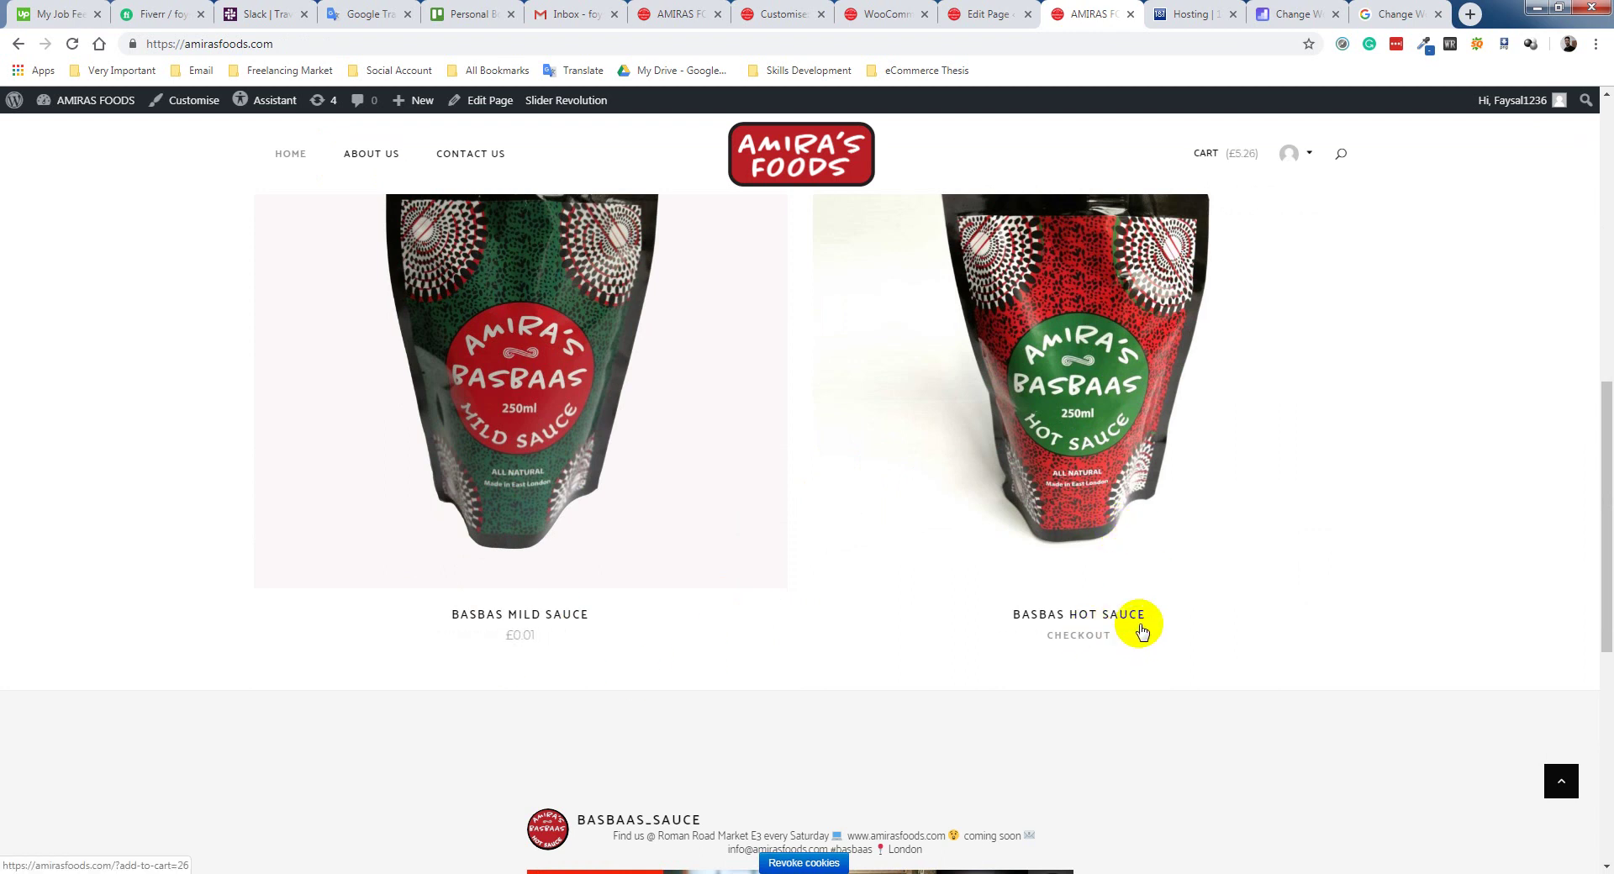
scroll(1056, 538, "up", 8)
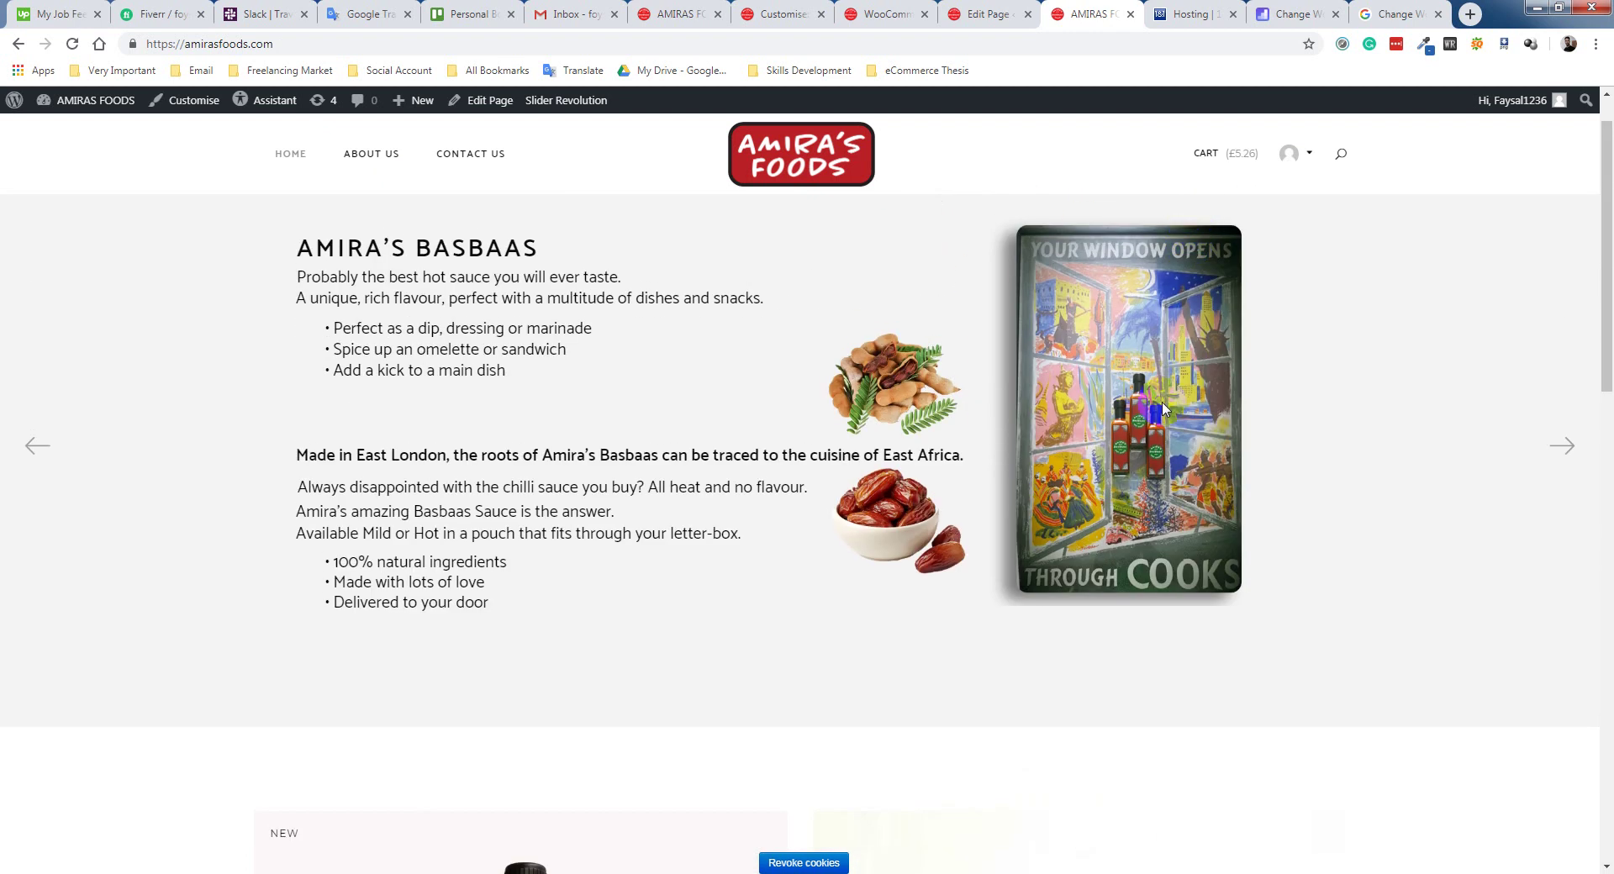
scroll(1076, 605, "down", 5)
scroll(1085, 567, "up", 4)
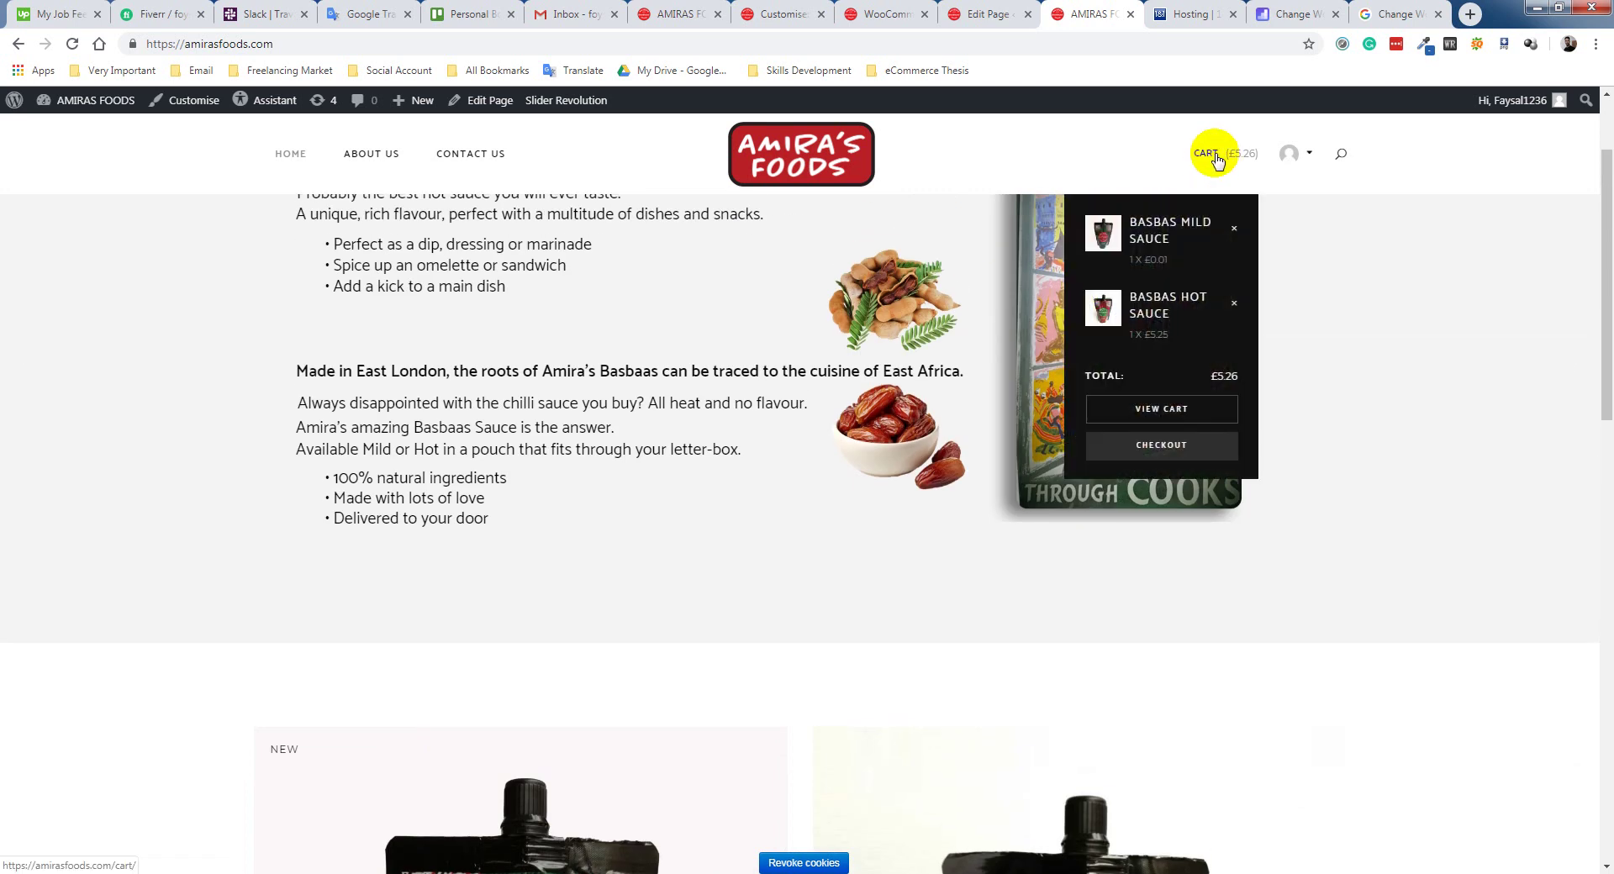
left_click(1176, 417)
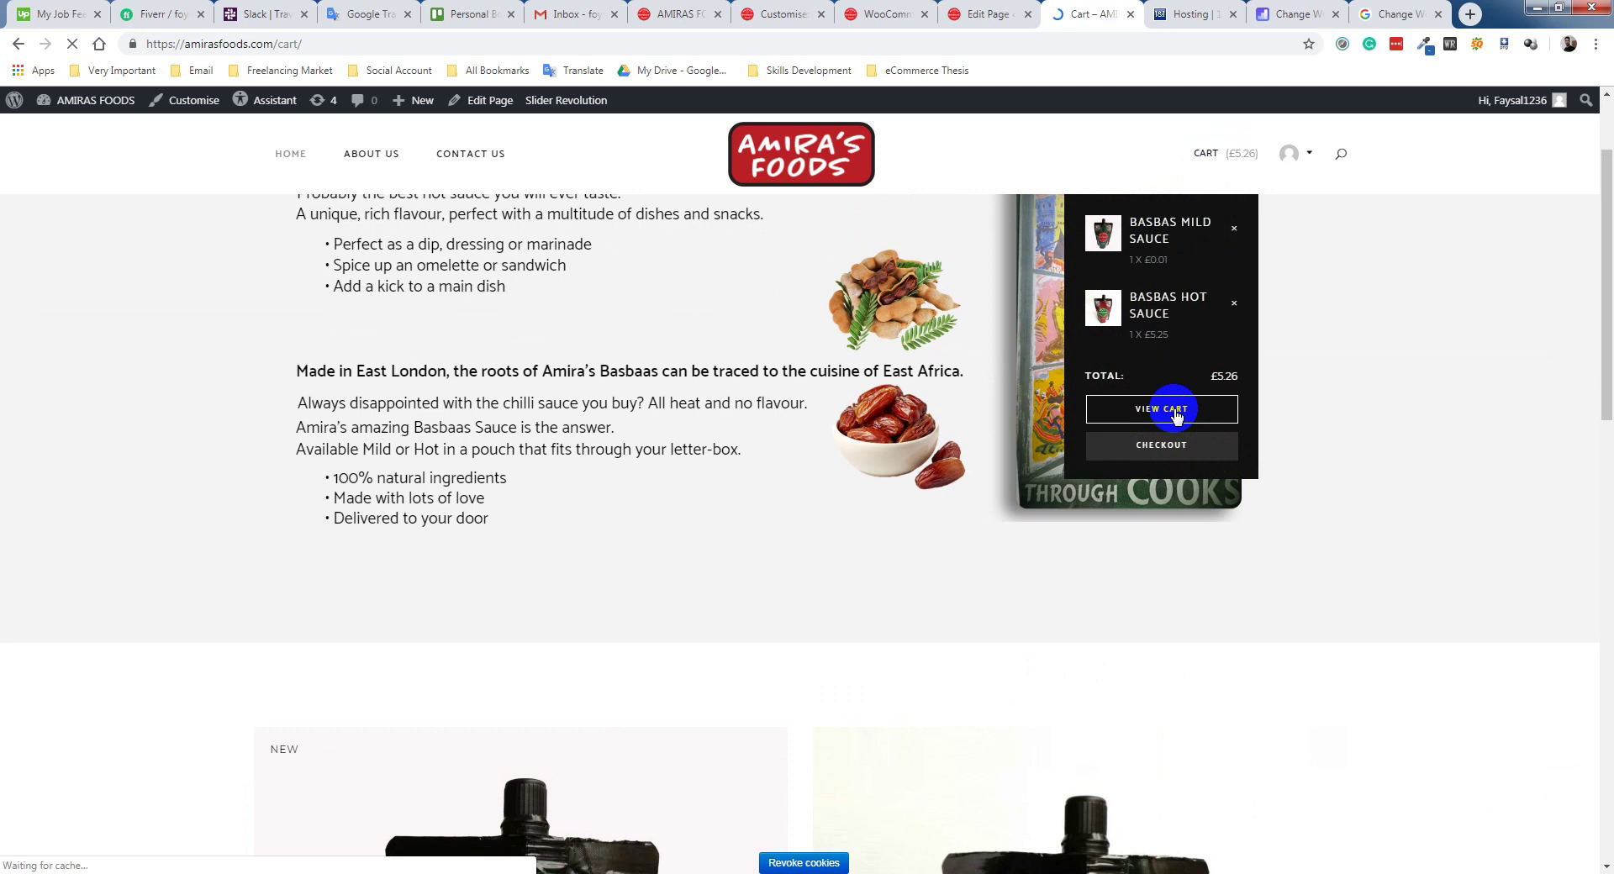
scroll(937, 522, "down", 2)
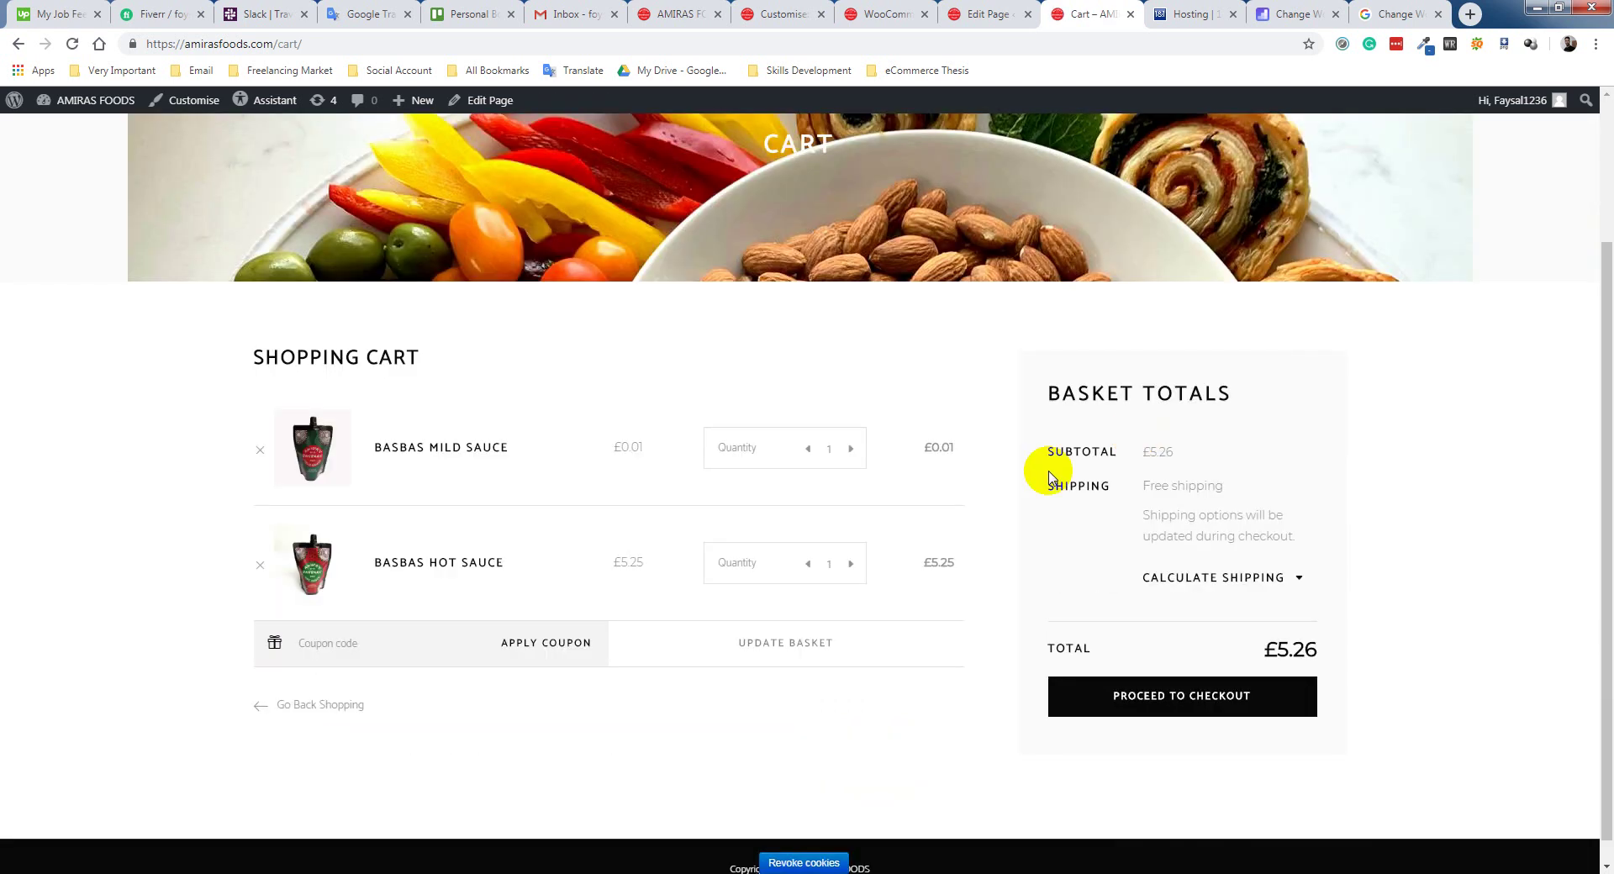
left_click(1150, 679)
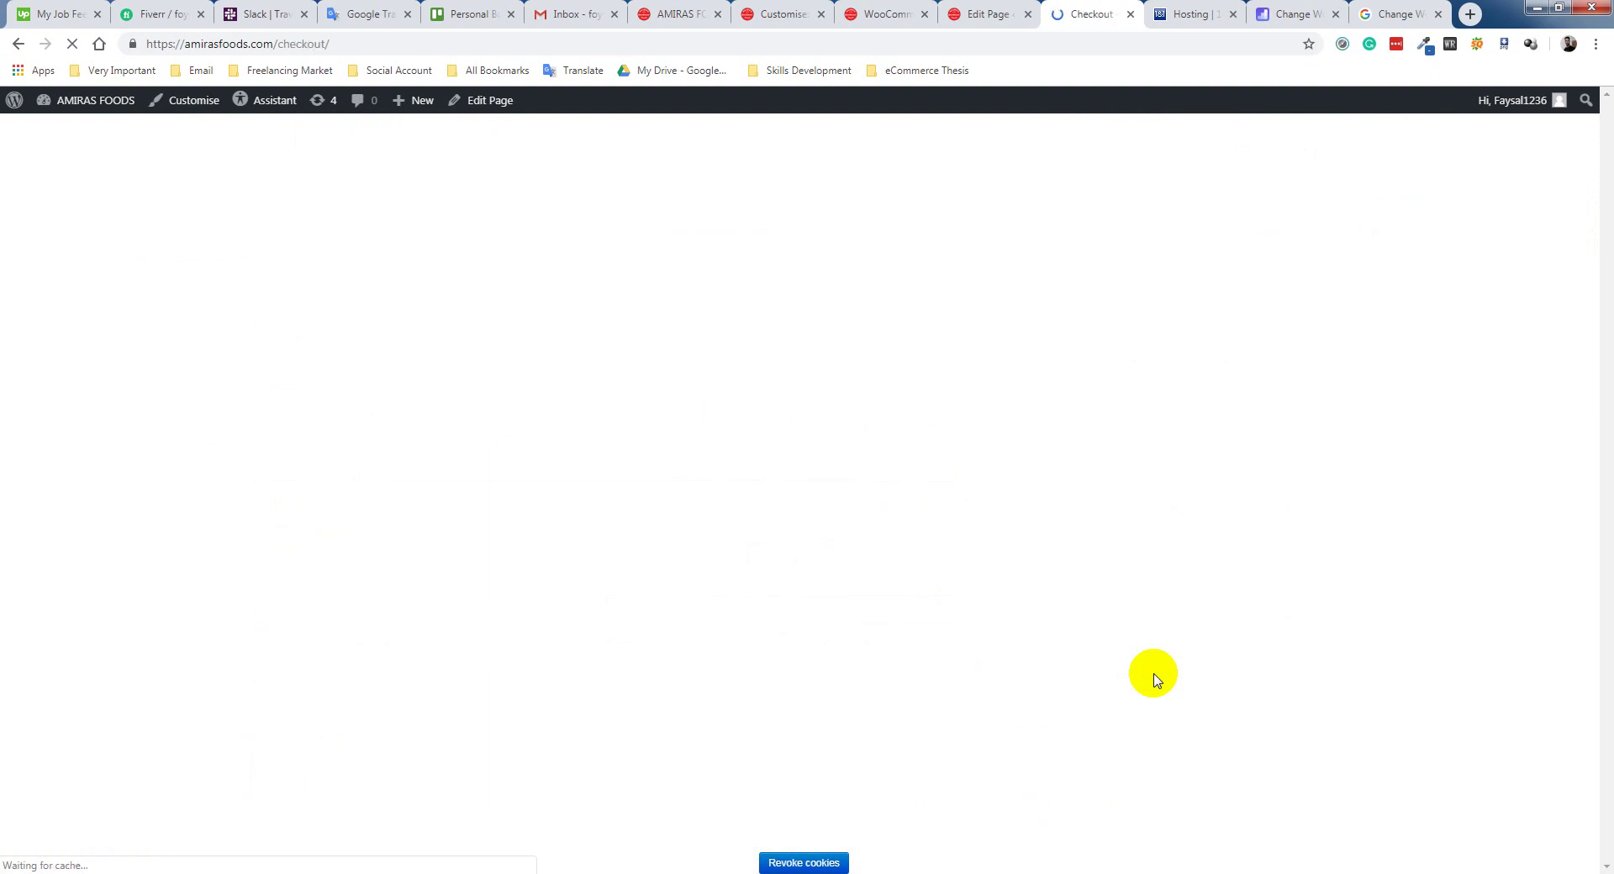
Scroll the checkout page to 'Deliver to a different address?', shown ticked with shipping fields open.
scroll(1186, 680, "down", 1)
scroll(1093, 639, "down", 1)
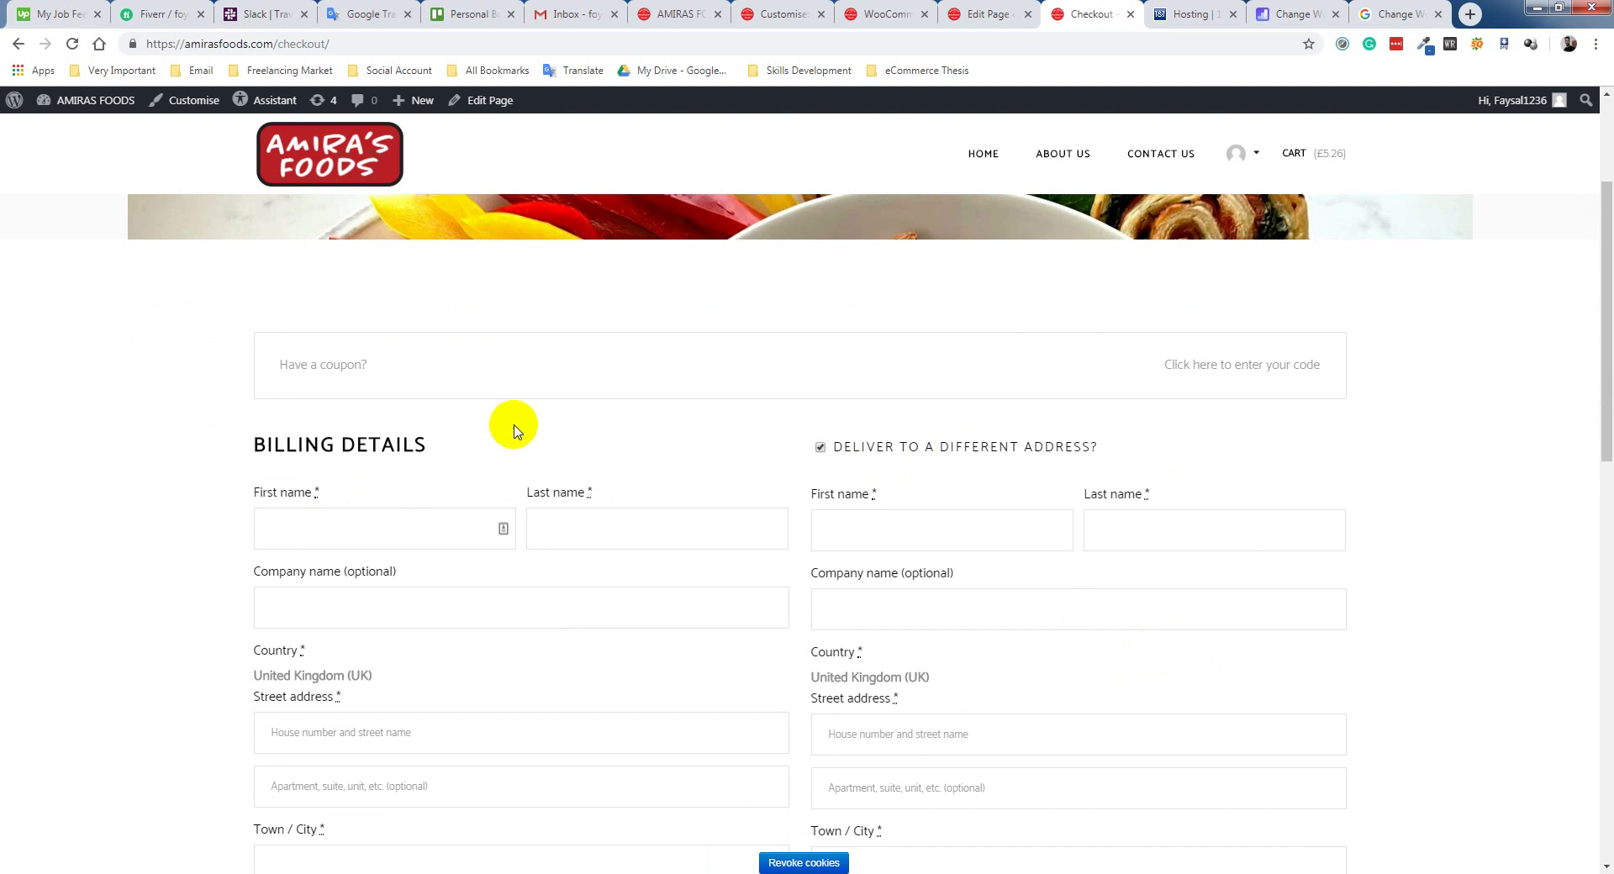
scroll(505, 420, "down", 2)
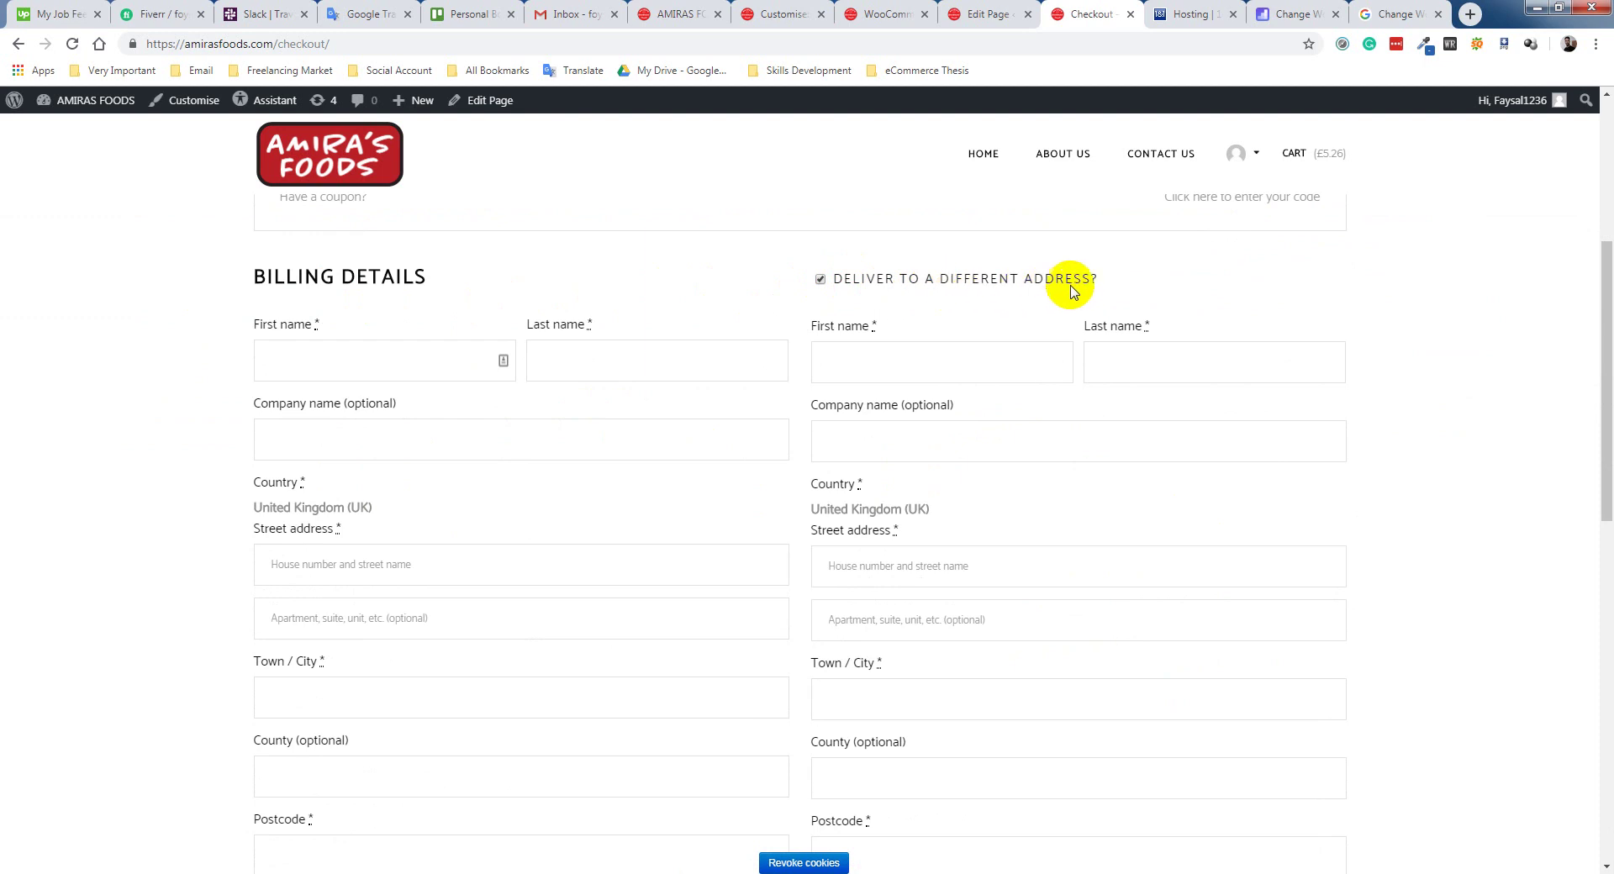
scroll(824, 551, "up", 1)
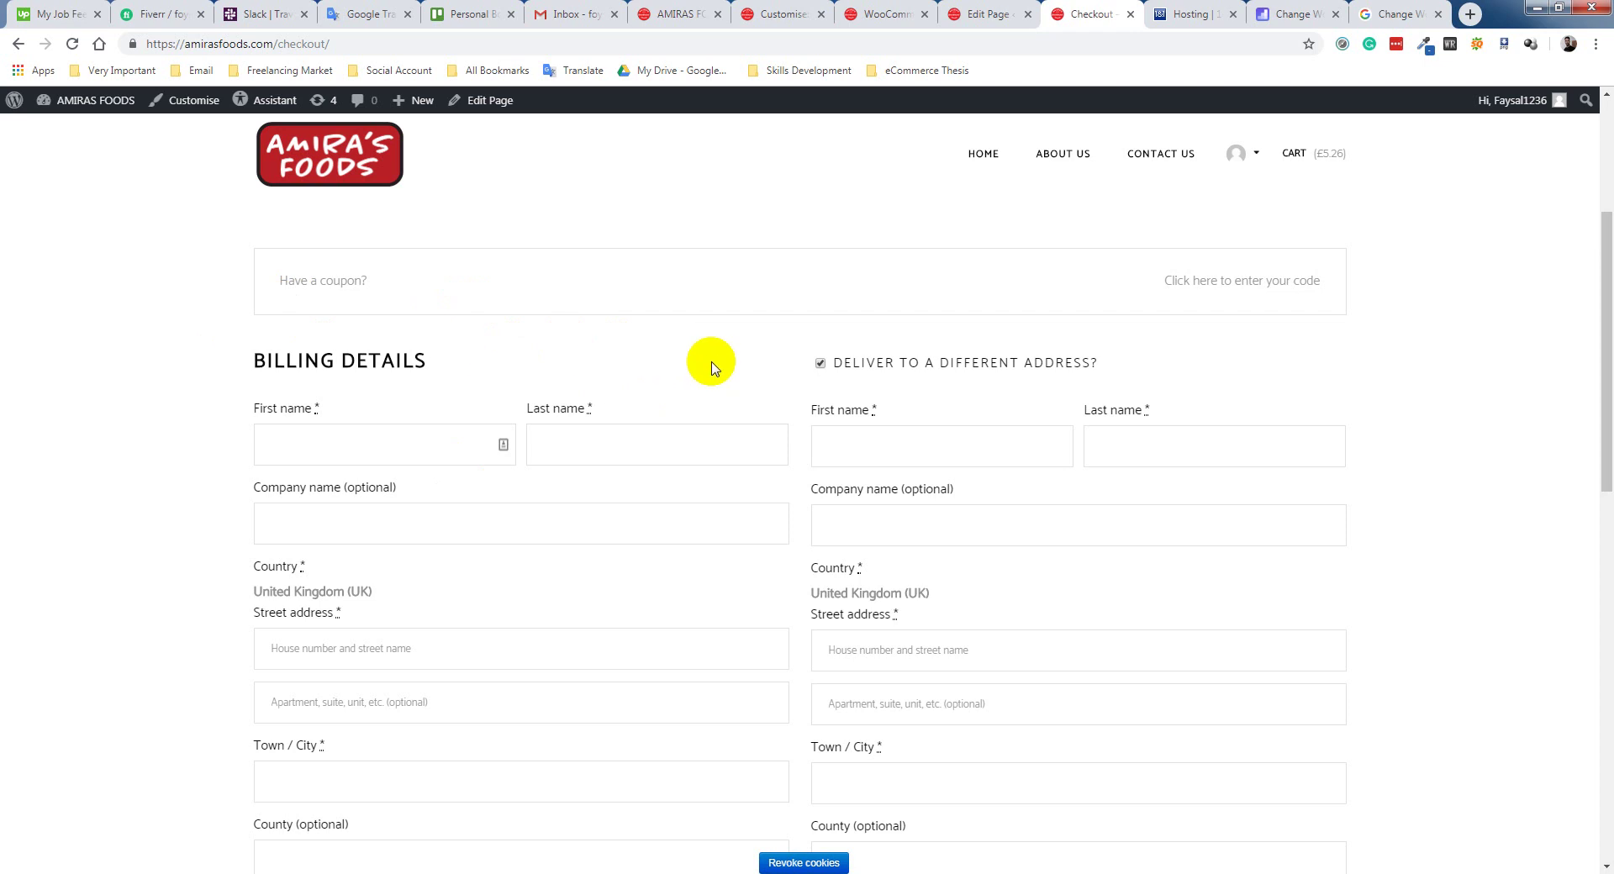
Toggle 'Deliver to a different address?' off, on and off, then reload to see it ticked again.
left_click(821, 364)
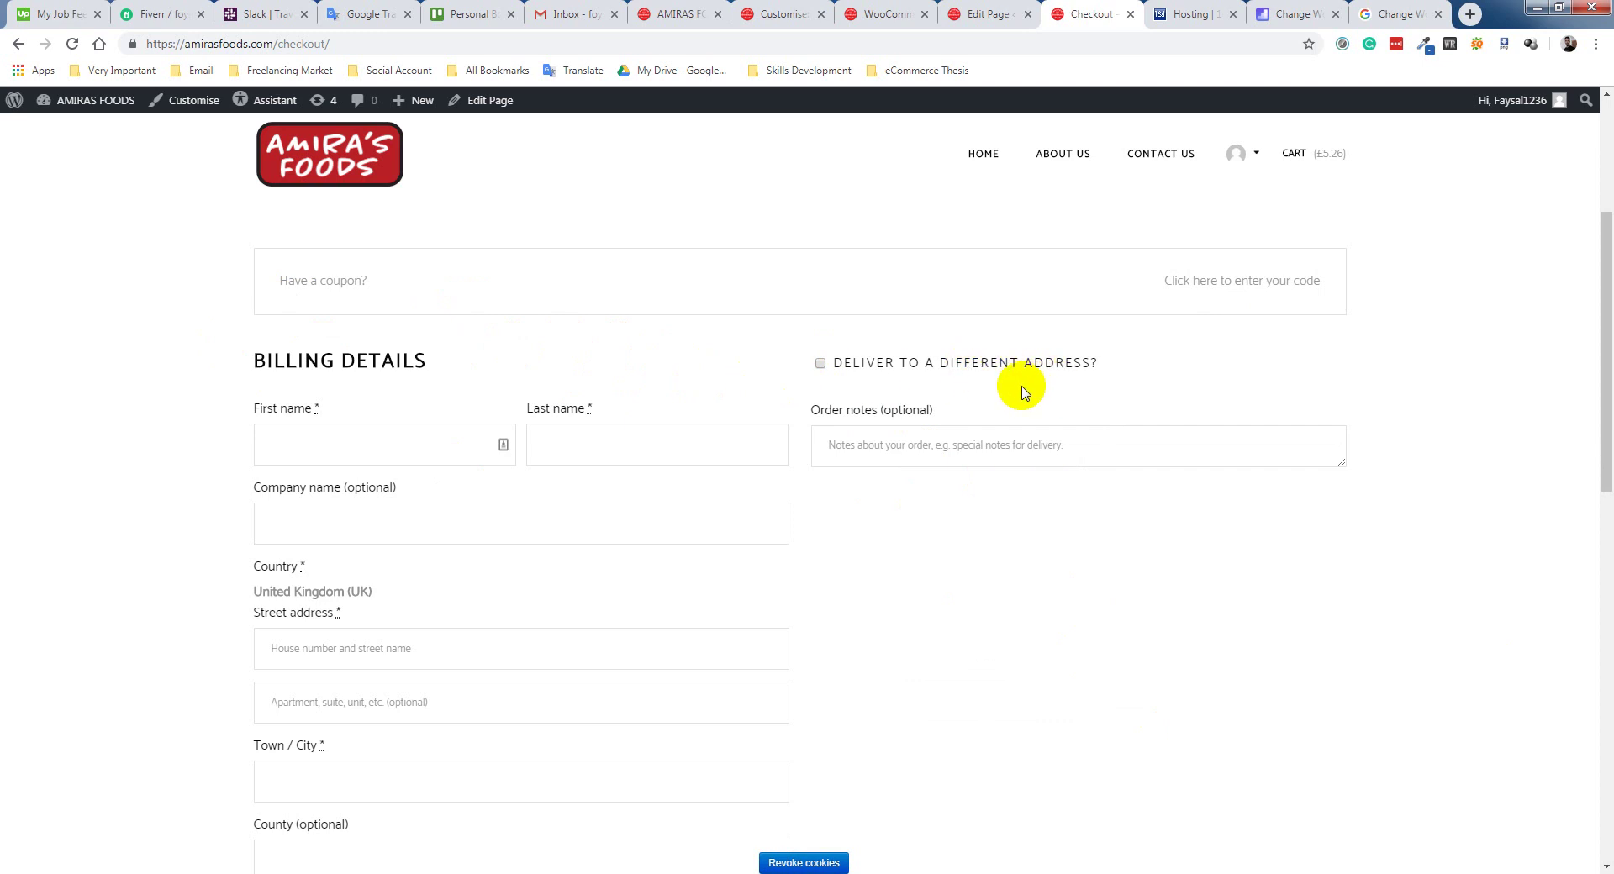
left_click(820, 365)
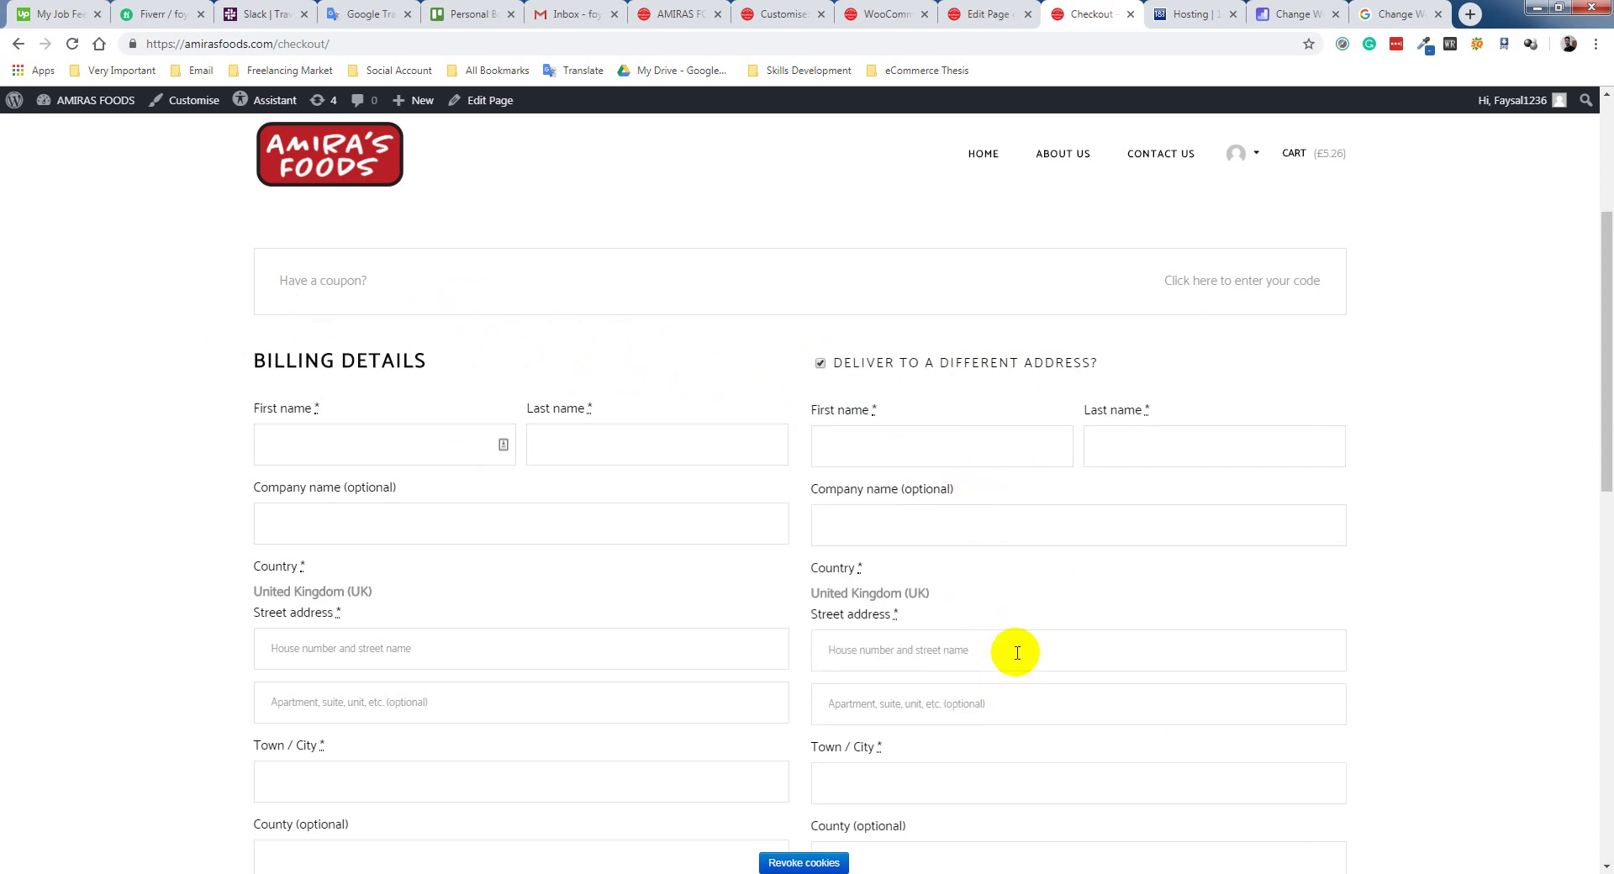
scroll(1068, 668, "down", 3)
scroll(1074, 675, "up", 6)
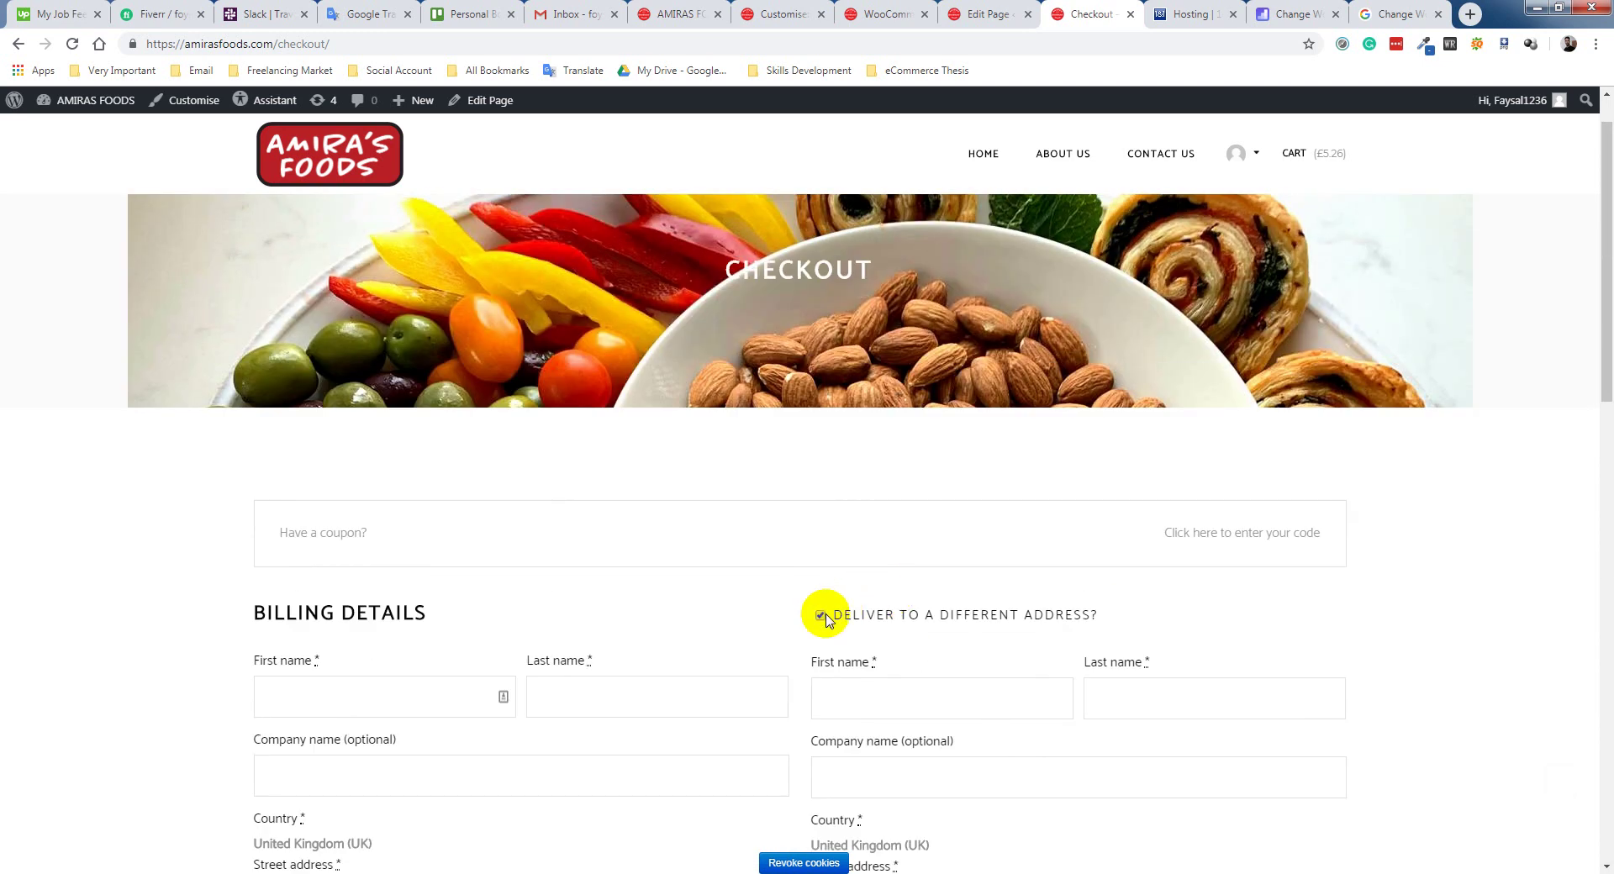
left_click(820, 616)
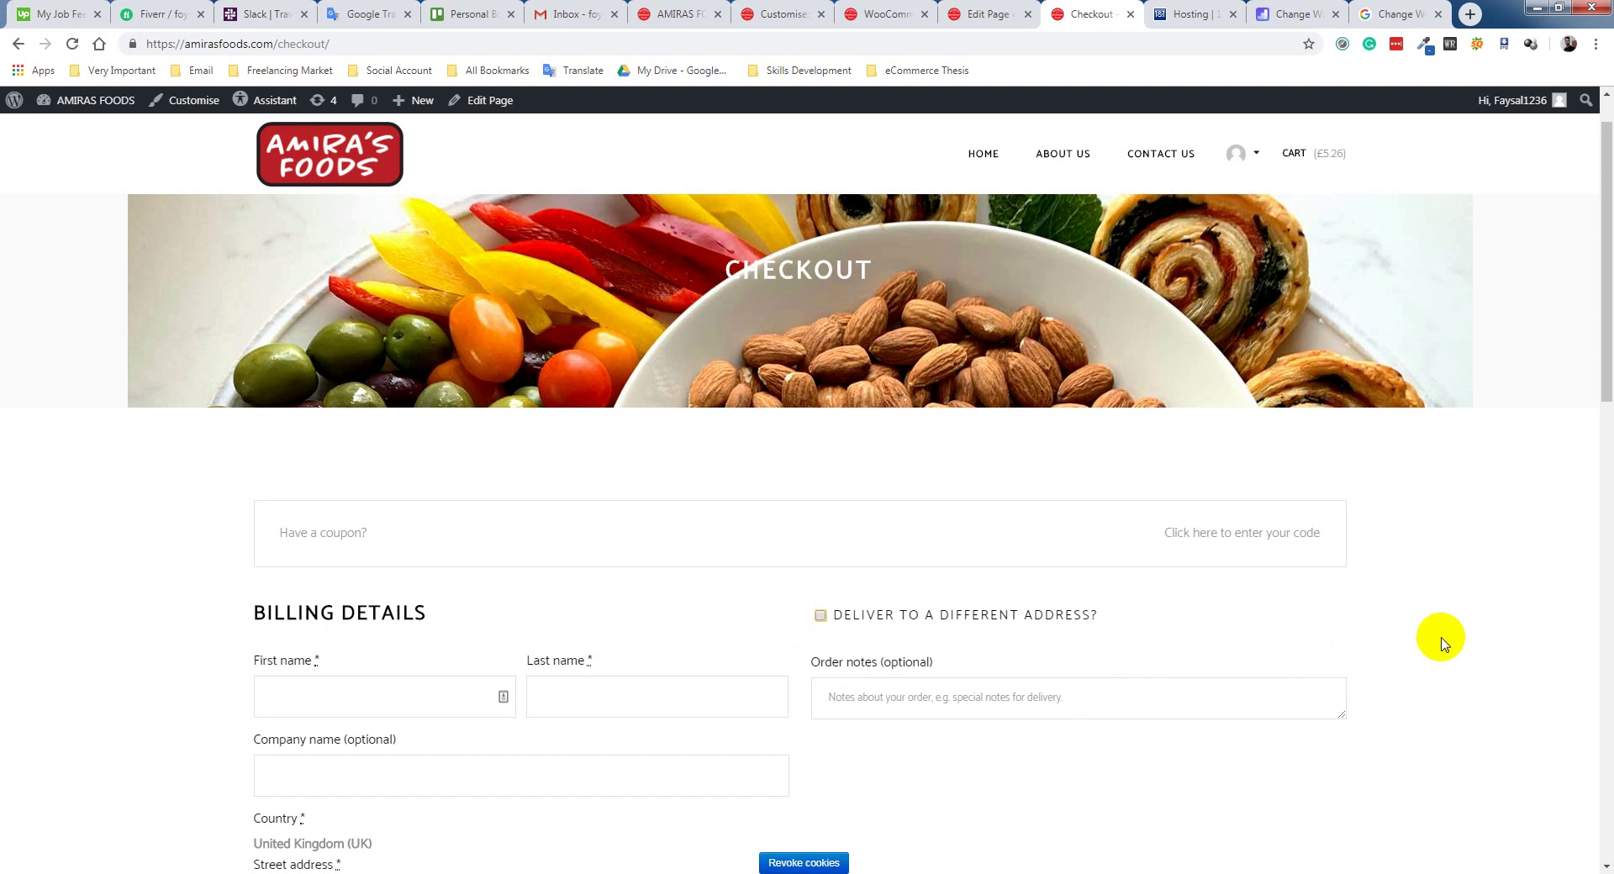
key("F5")
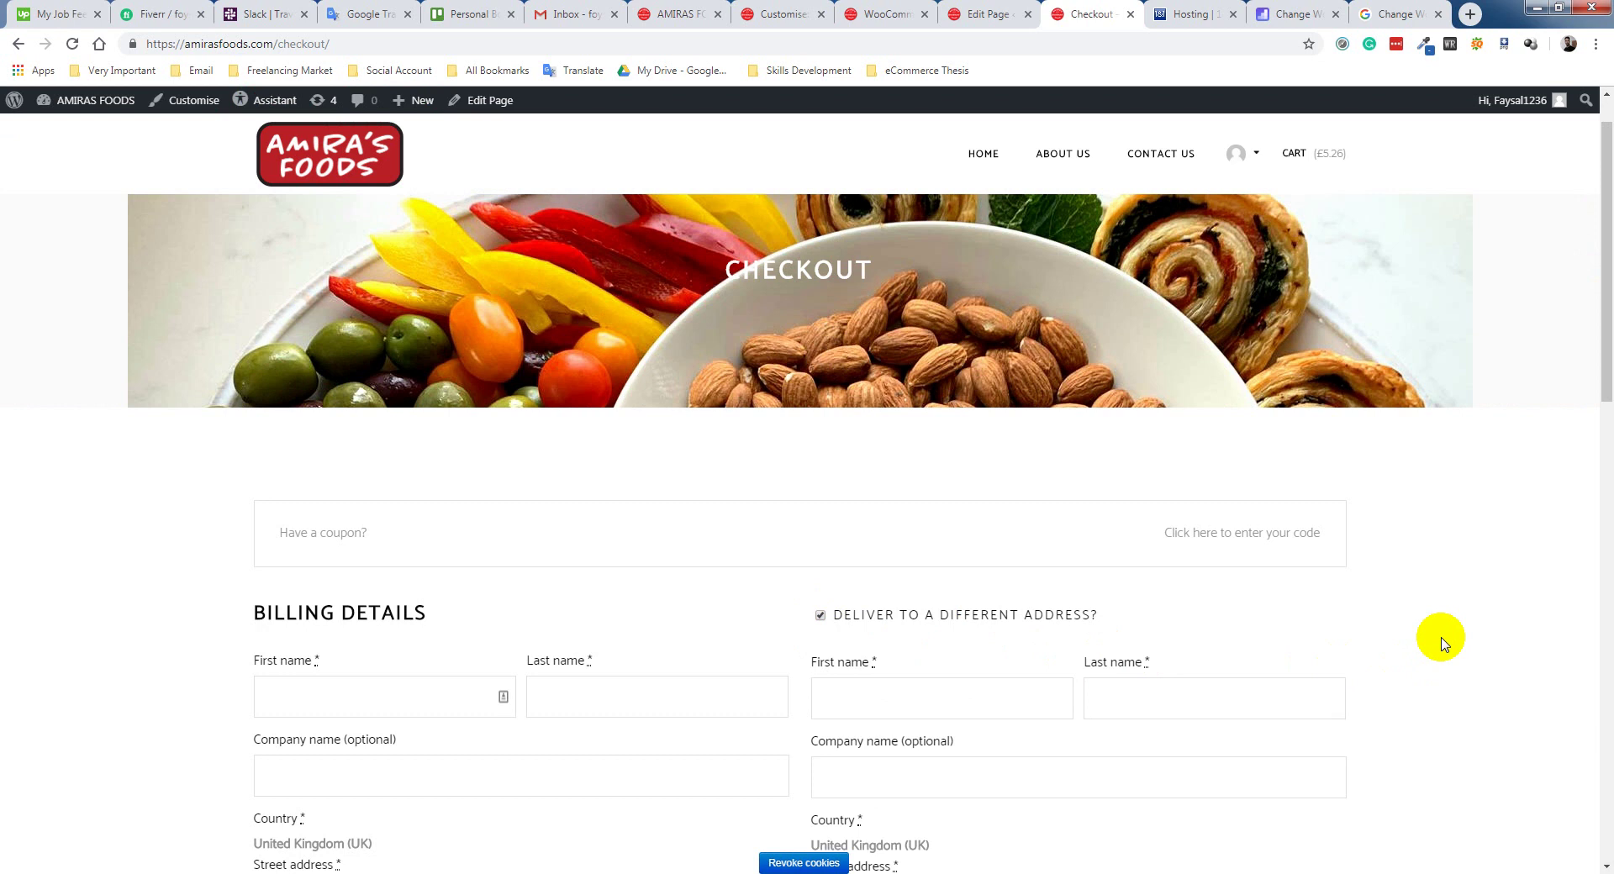
left_click(275, 871)
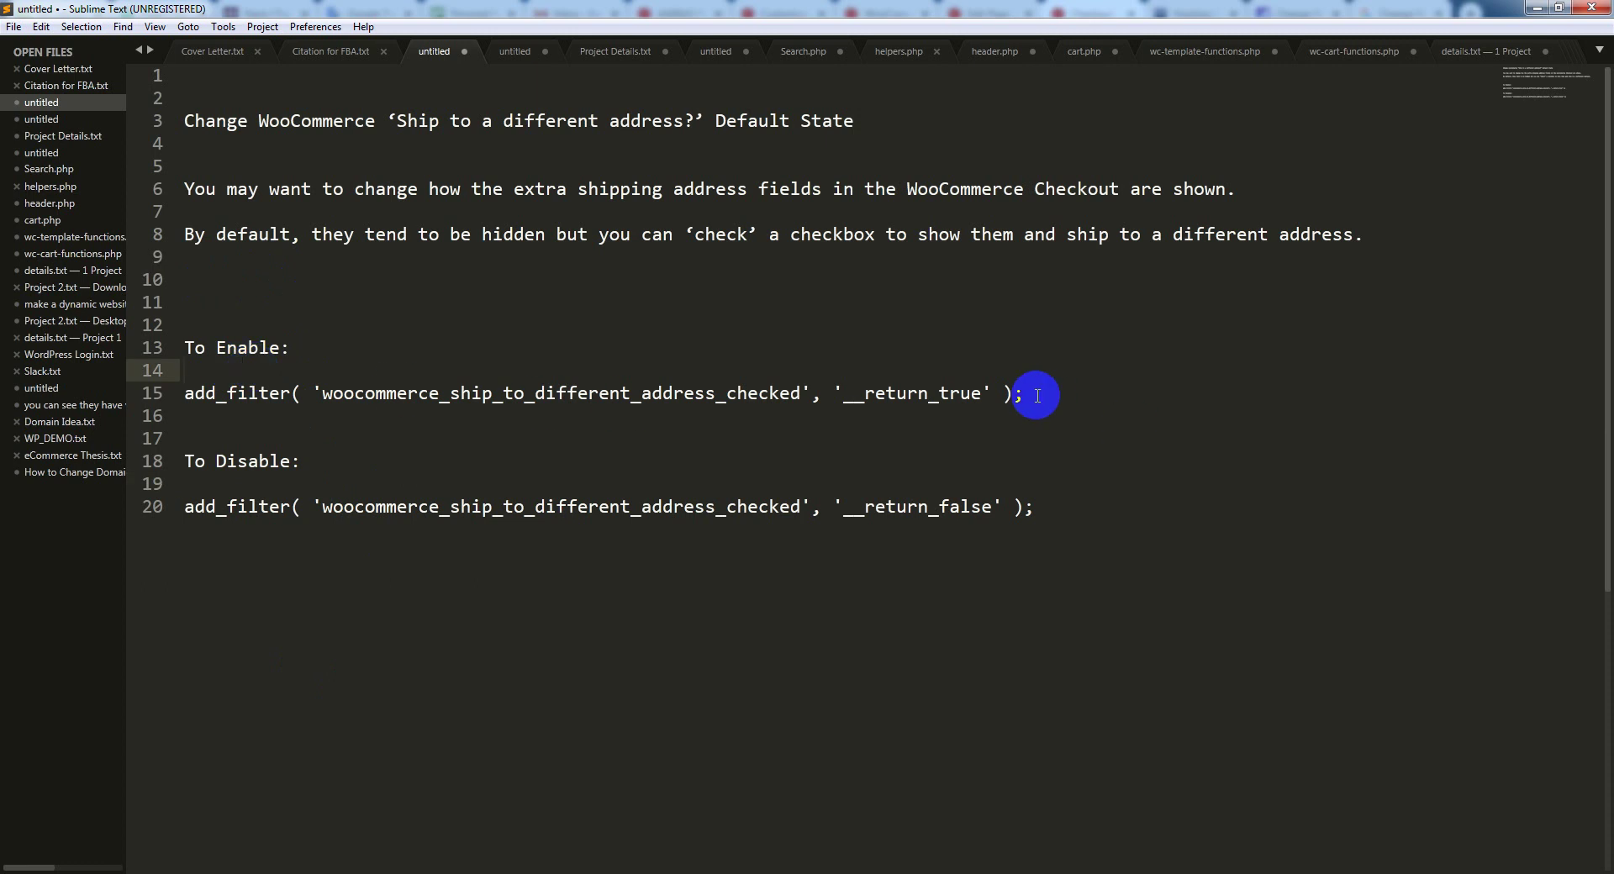
Copy the add_filter line returning __return_false from the snippet notes.
left_click_drag(1034, 395, 159, 393)
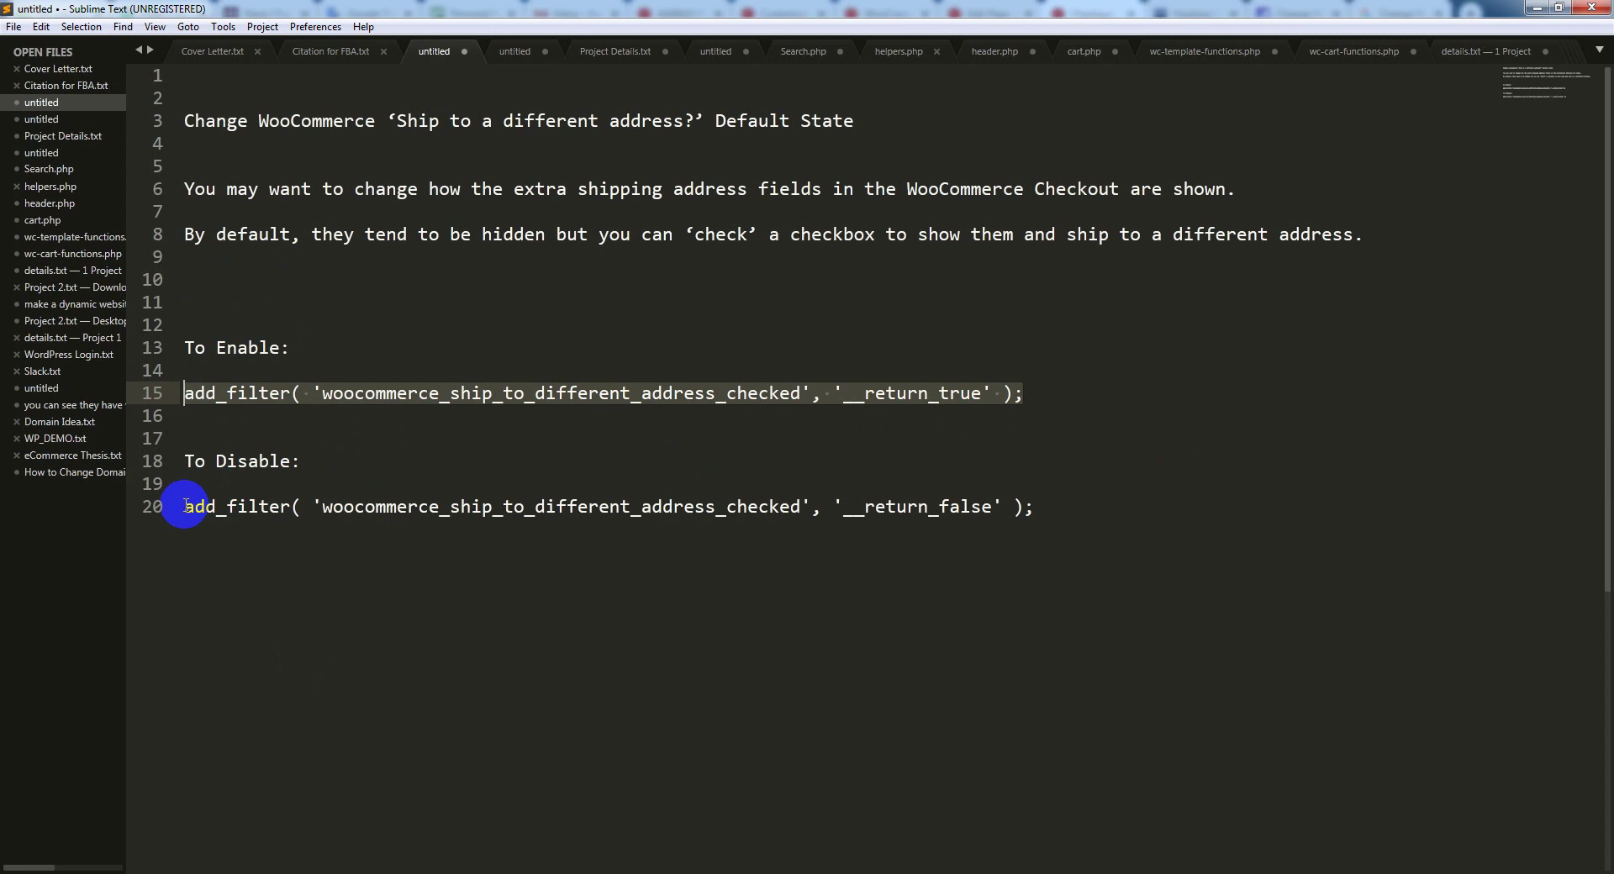
left_click_drag(185, 506, 1029, 507)
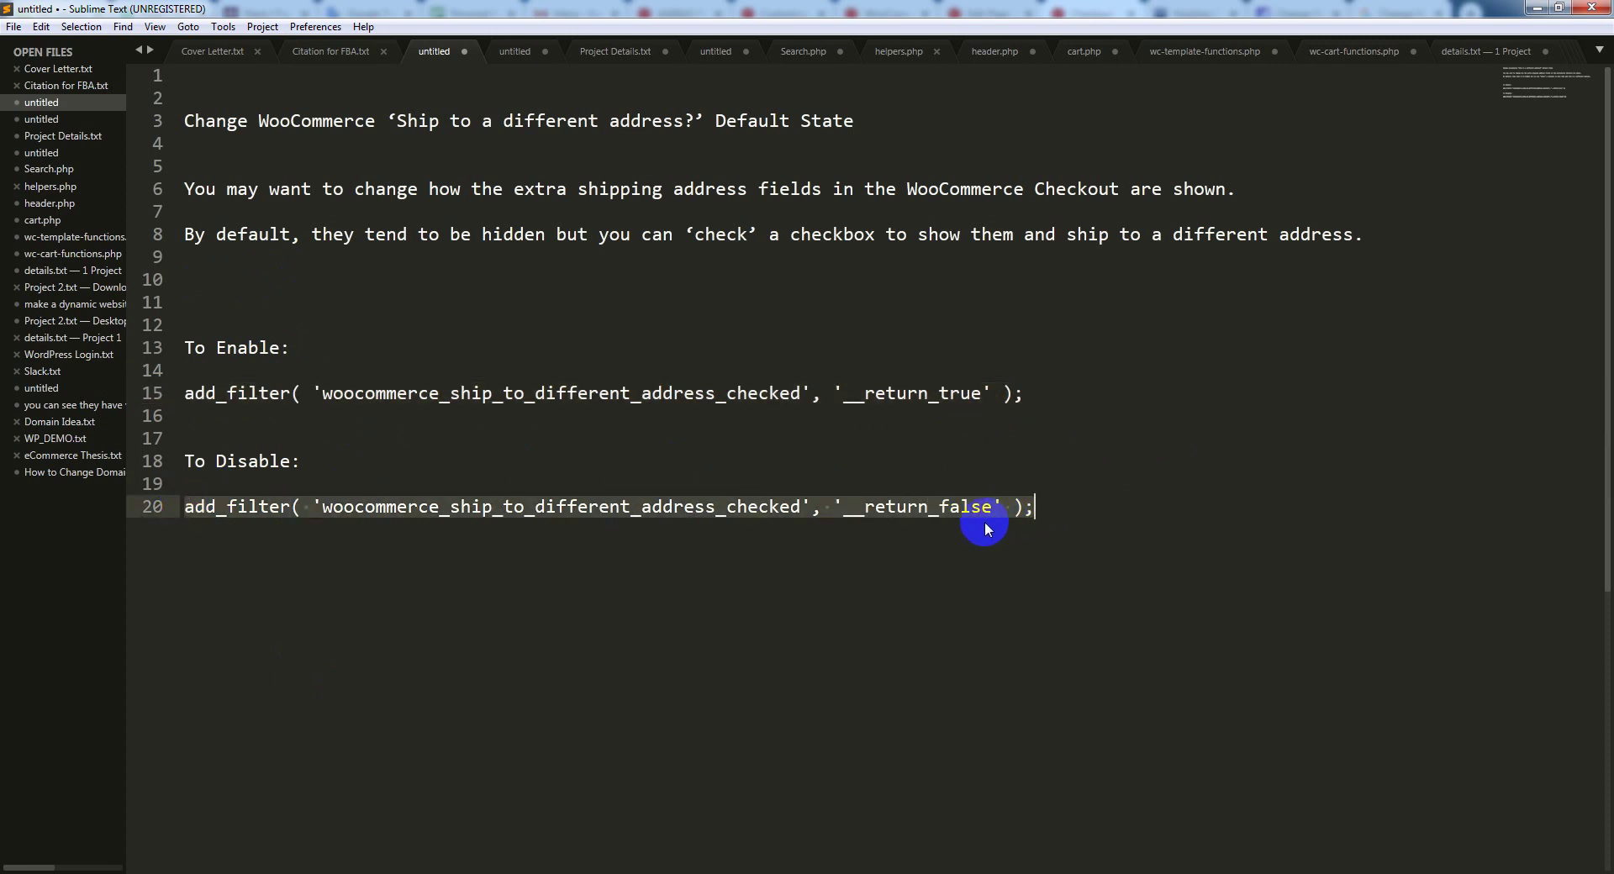
key("alt+Tab")
key("alt+Tab")
key("alt+Tab")
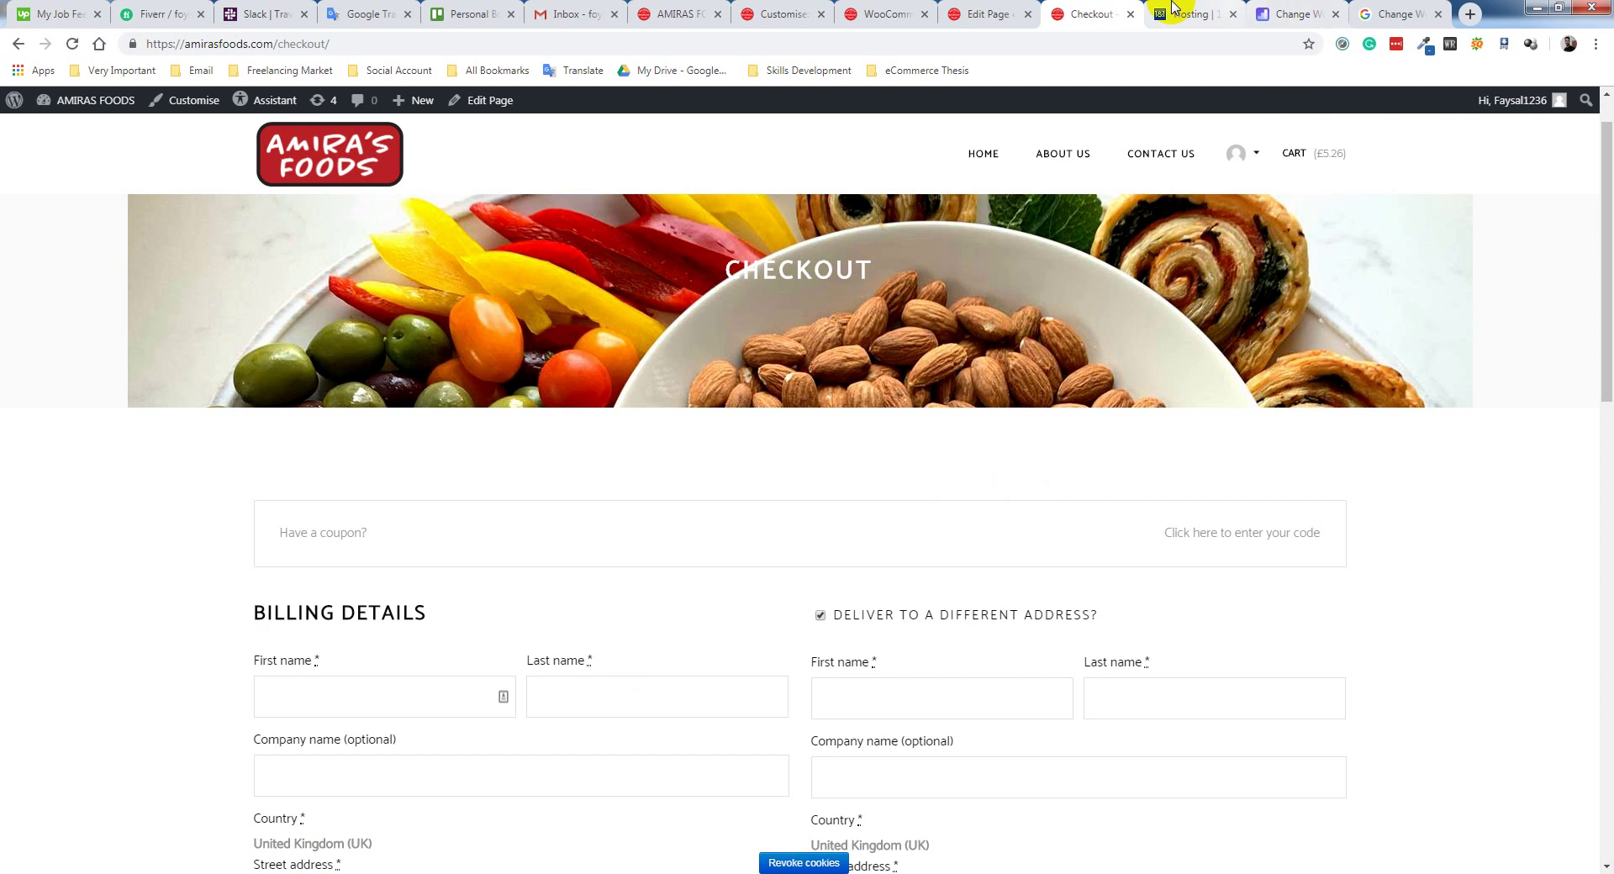
Open the depot theme's functions.php for editing in IONOS Webspace Explorer.
left_click(1175, 8)
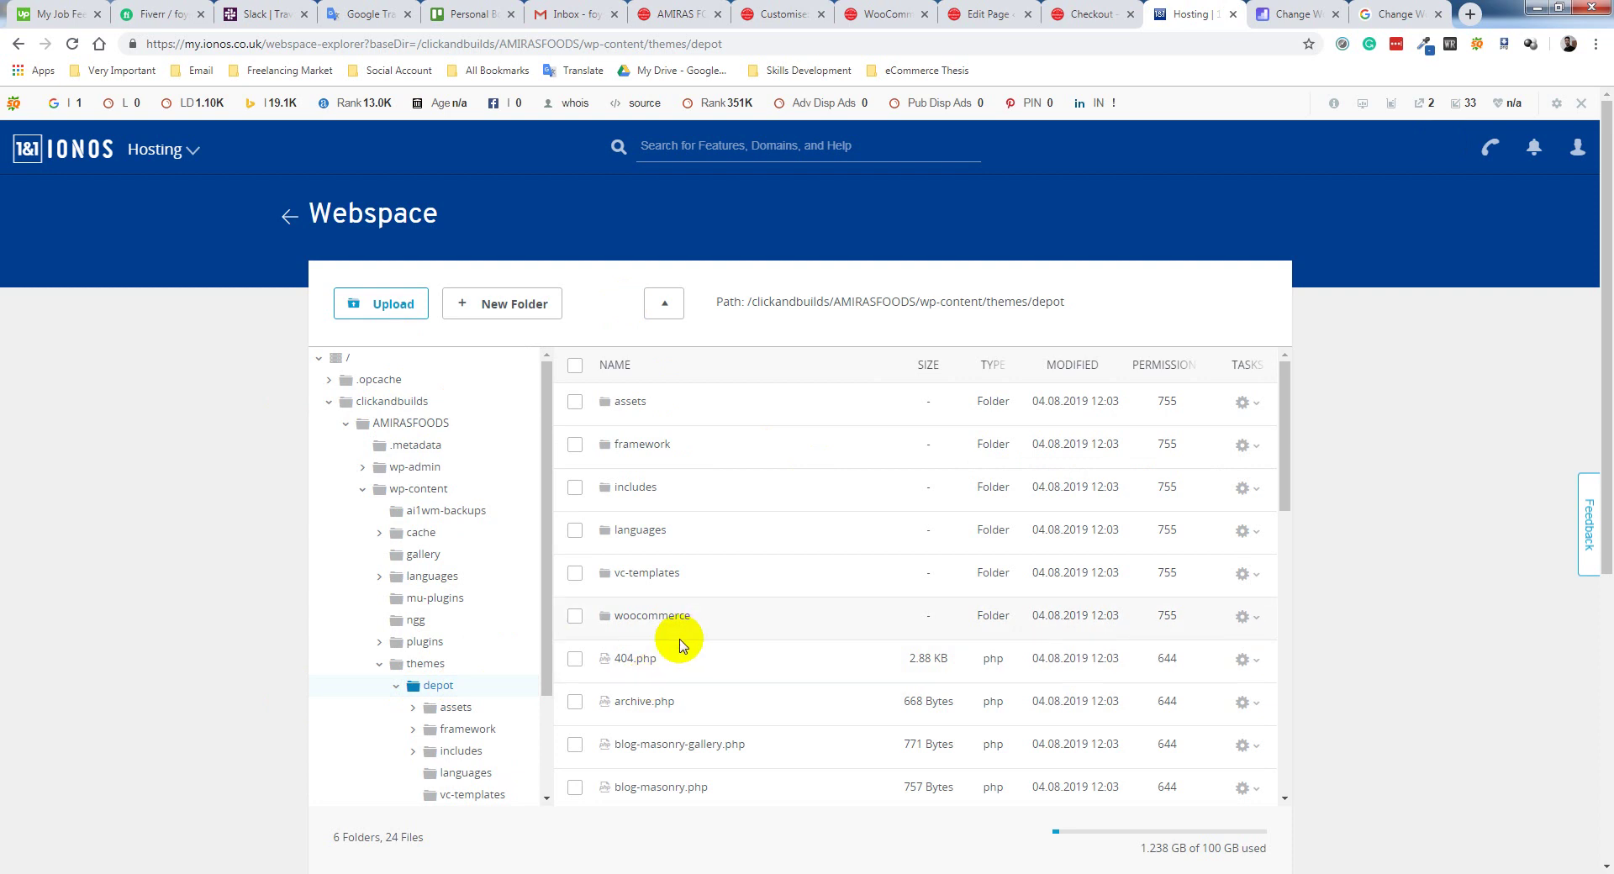
scroll(668, 640, "down", 3)
scroll(673, 646, "down", 1)
scroll(681, 673, "down", 1)
scroll(679, 694, "down", 1)
scroll(676, 703, "down", 1)
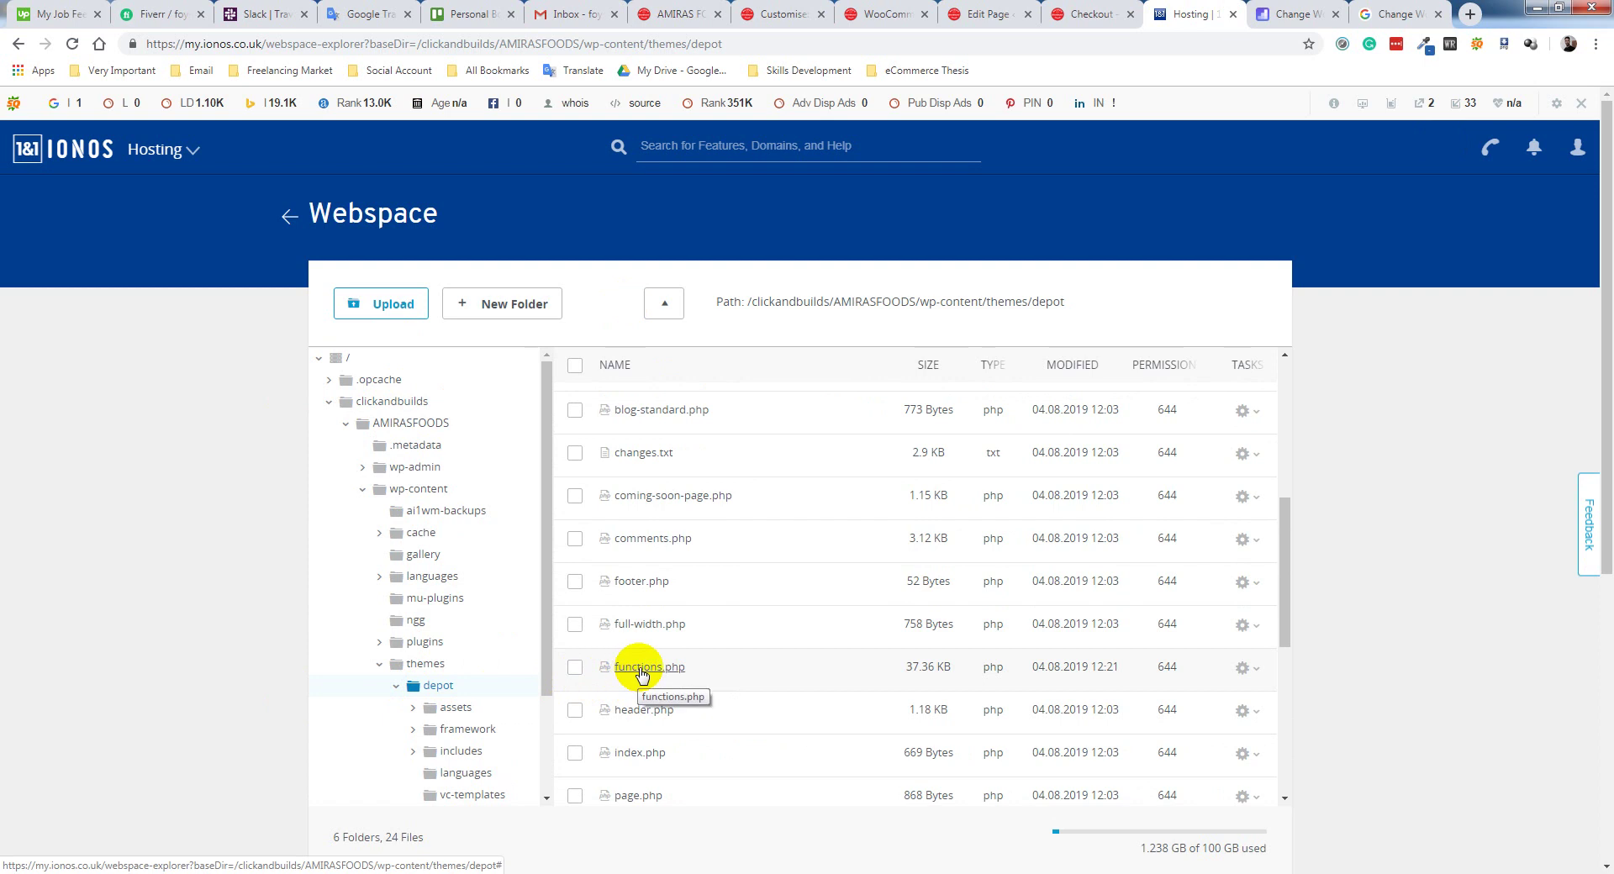
left_click(642, 669)
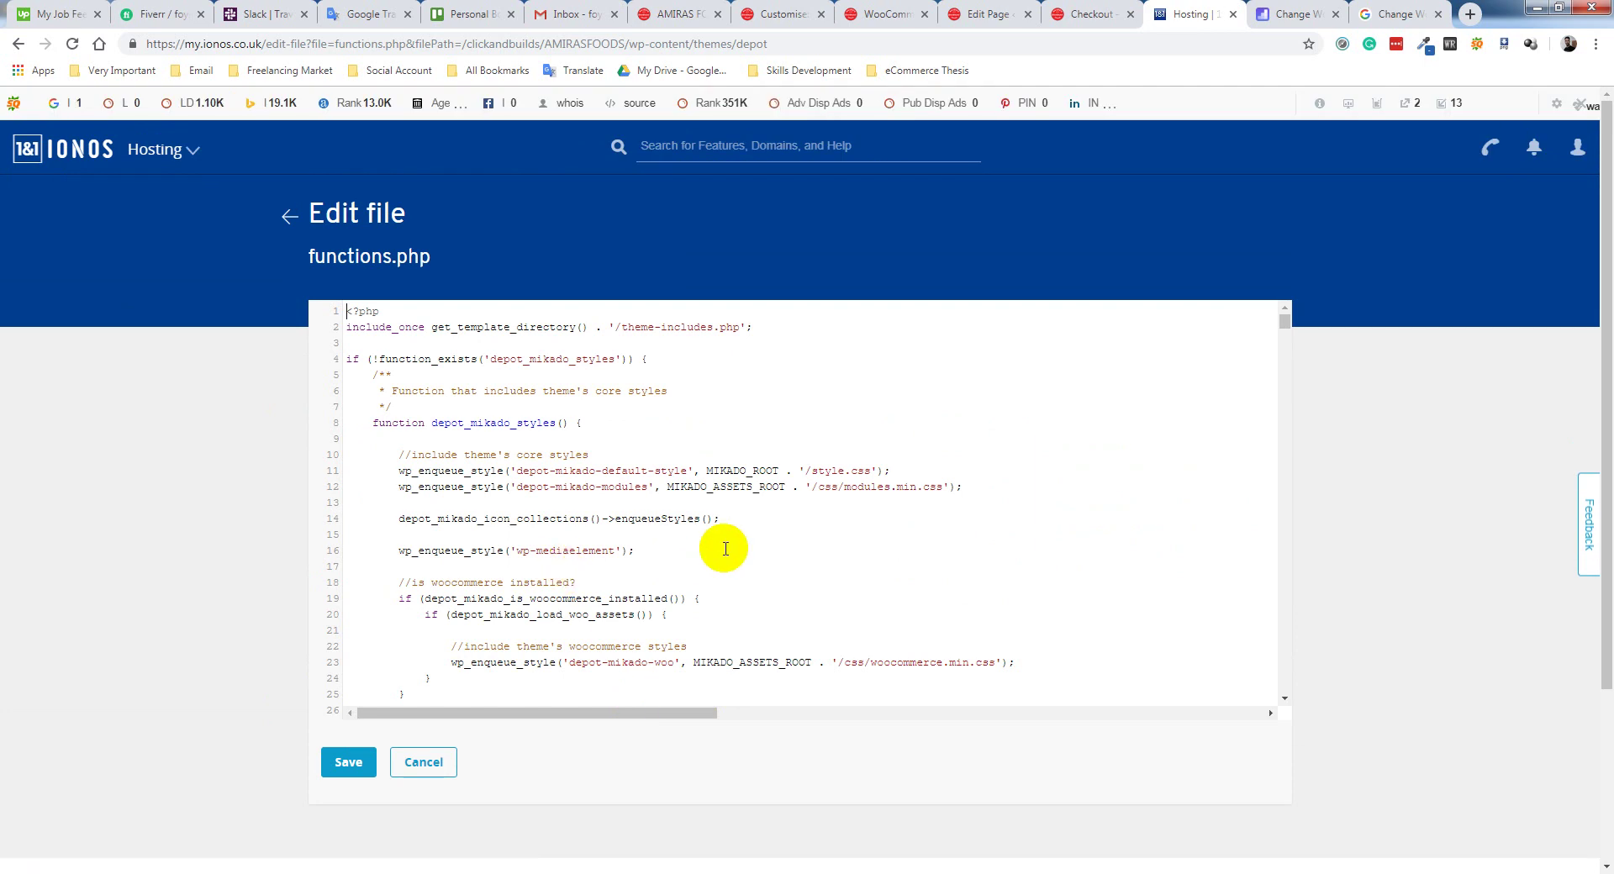
Paste the __return_false add_filter line at the end of functions.php and save it.
left_click(251, 870)
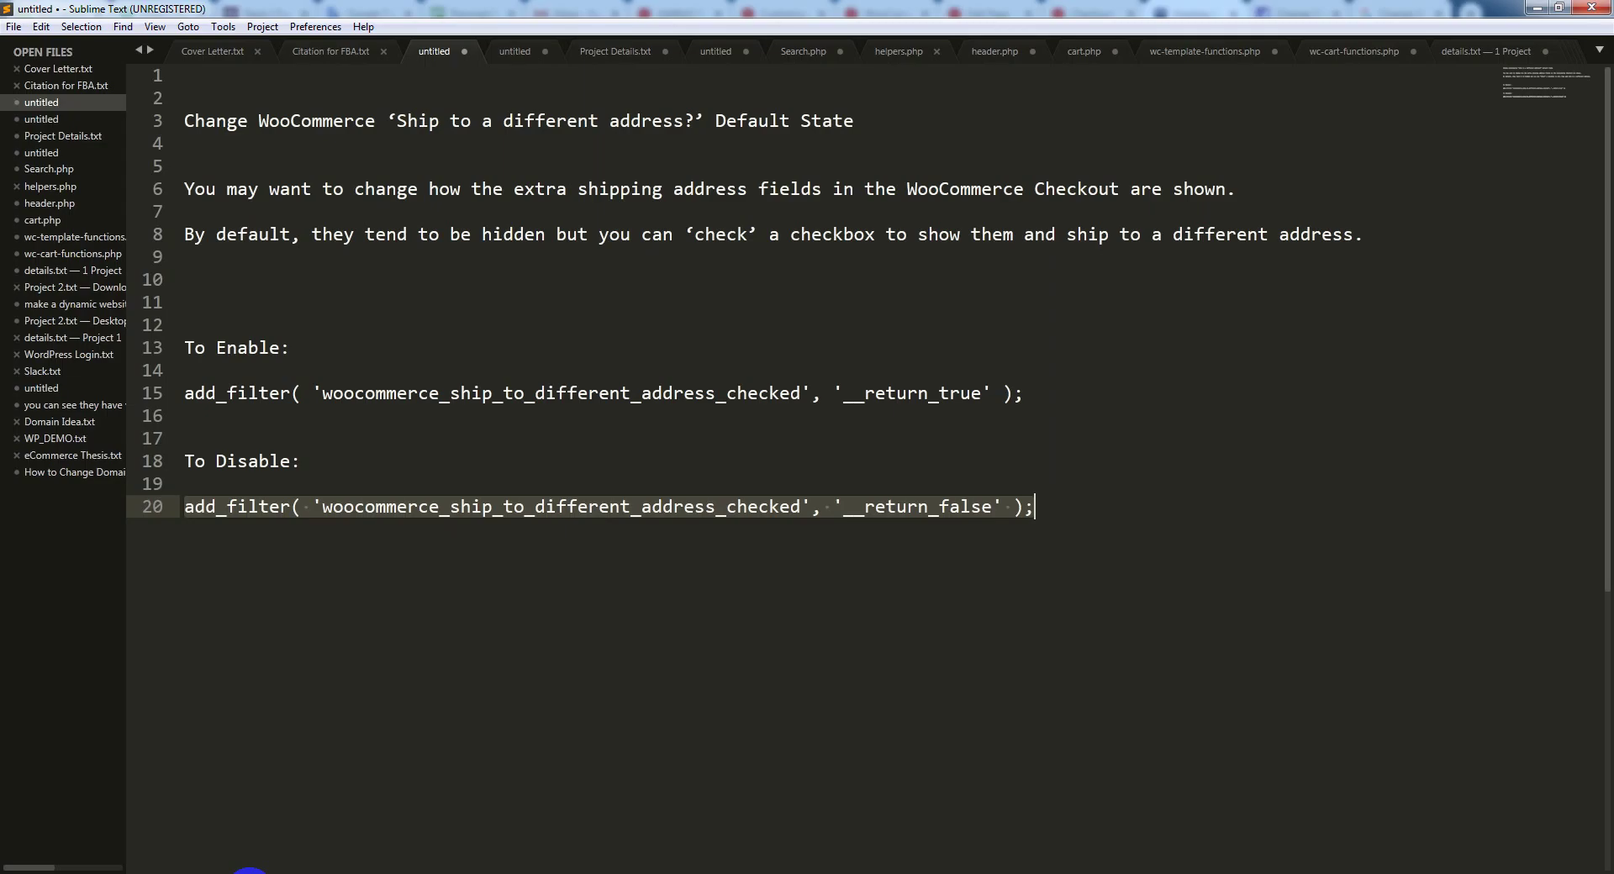
left_click(251, 870)
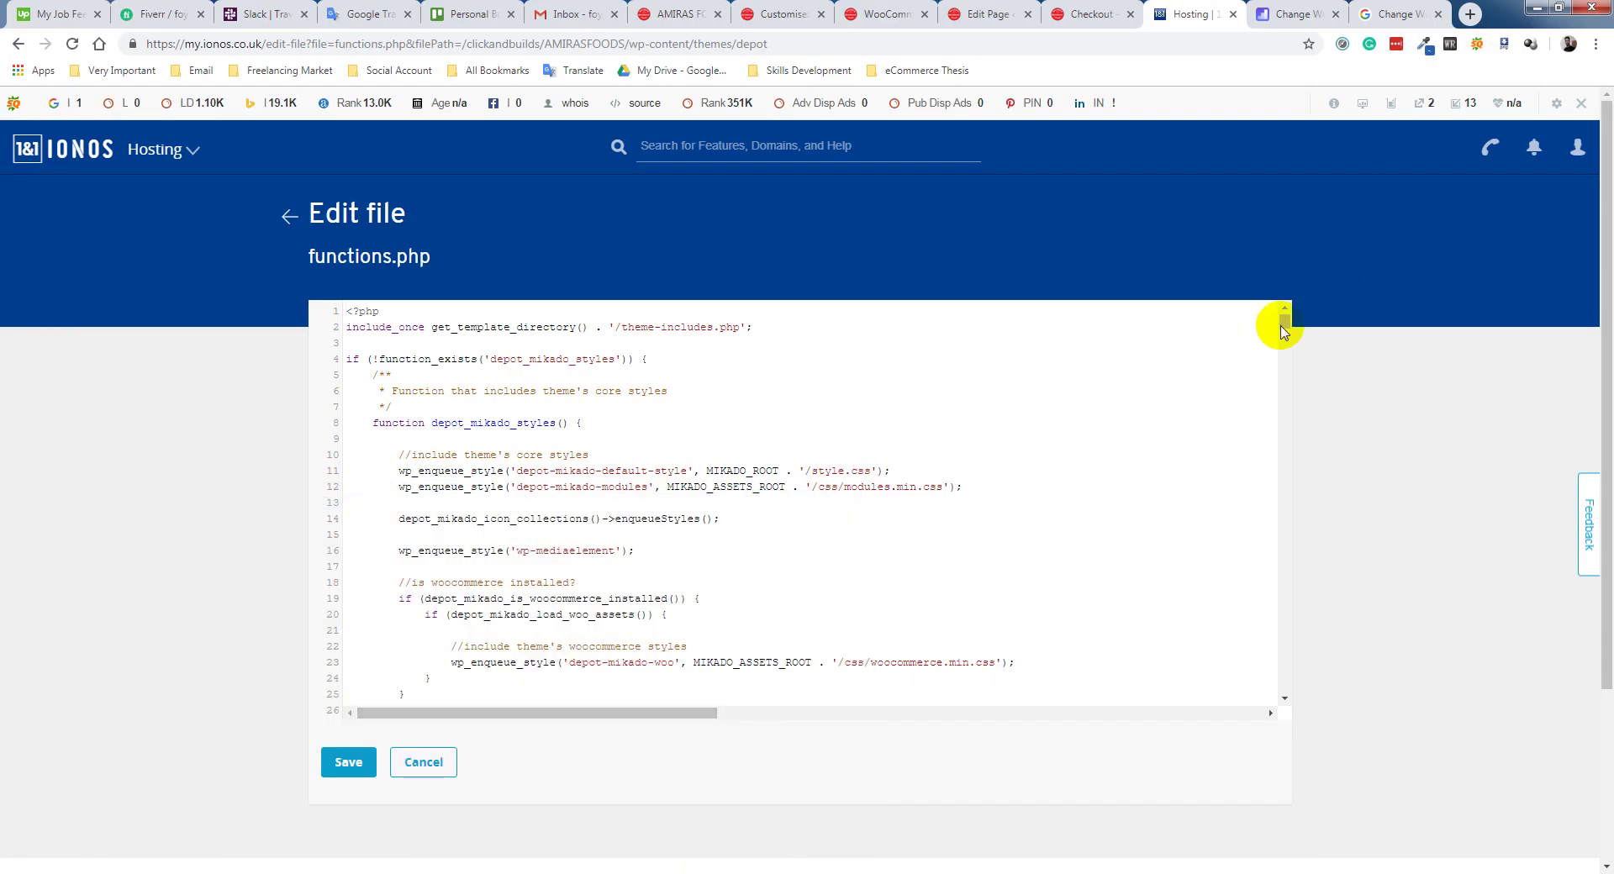
left_click(1284, 605)
left_click_drag(1284, 606, 1276, 694)
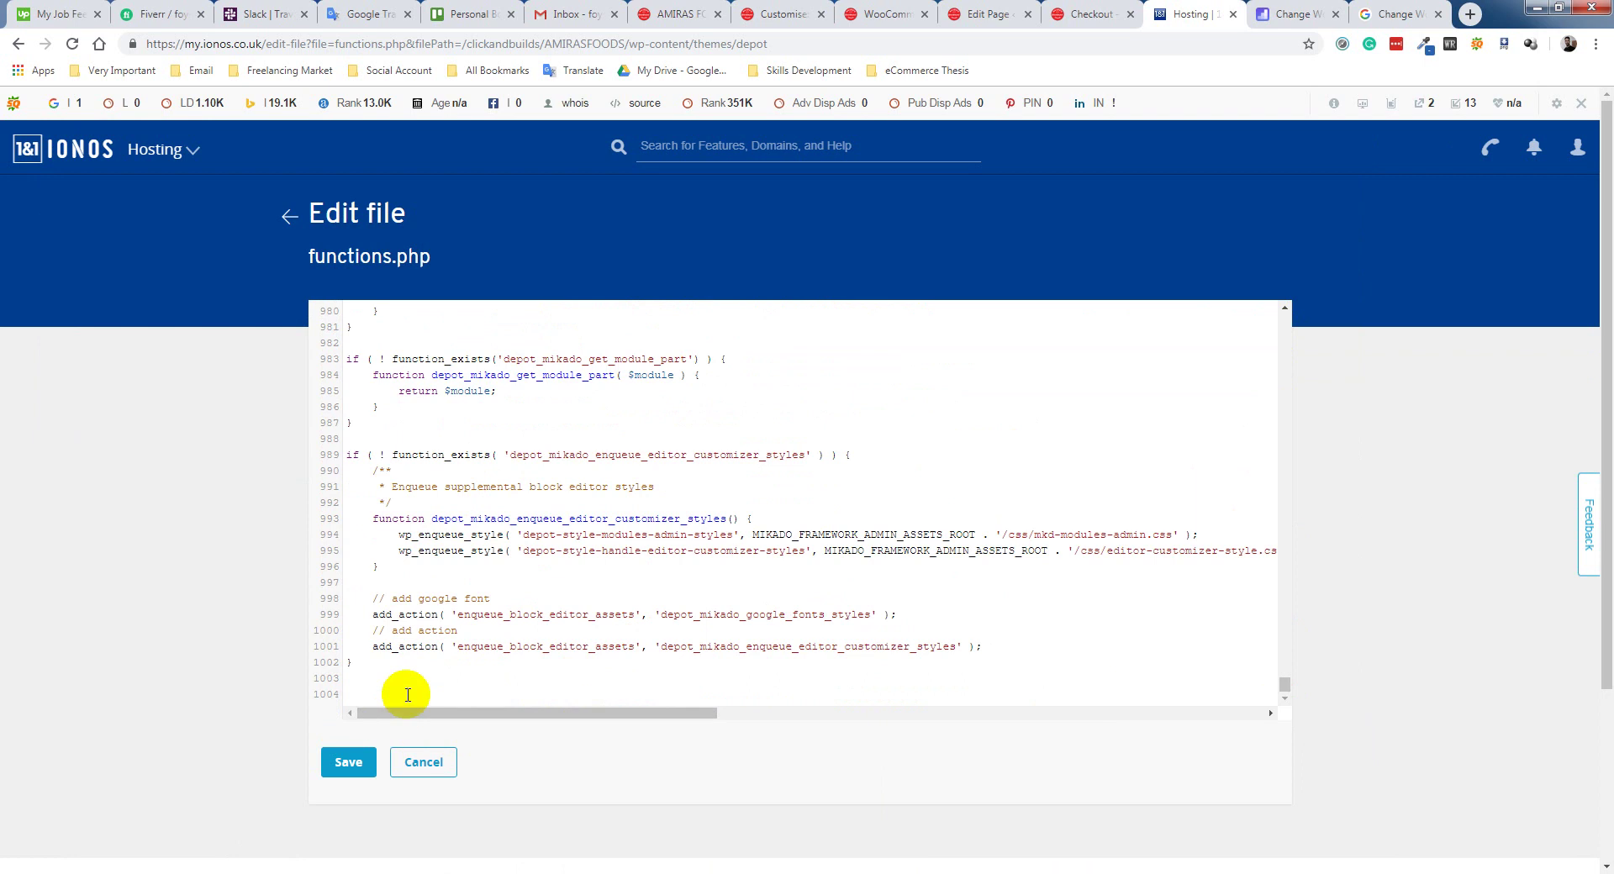
type("add_filter( 'woocommerce_ship_to_different_address_checked', '__return_false' );")
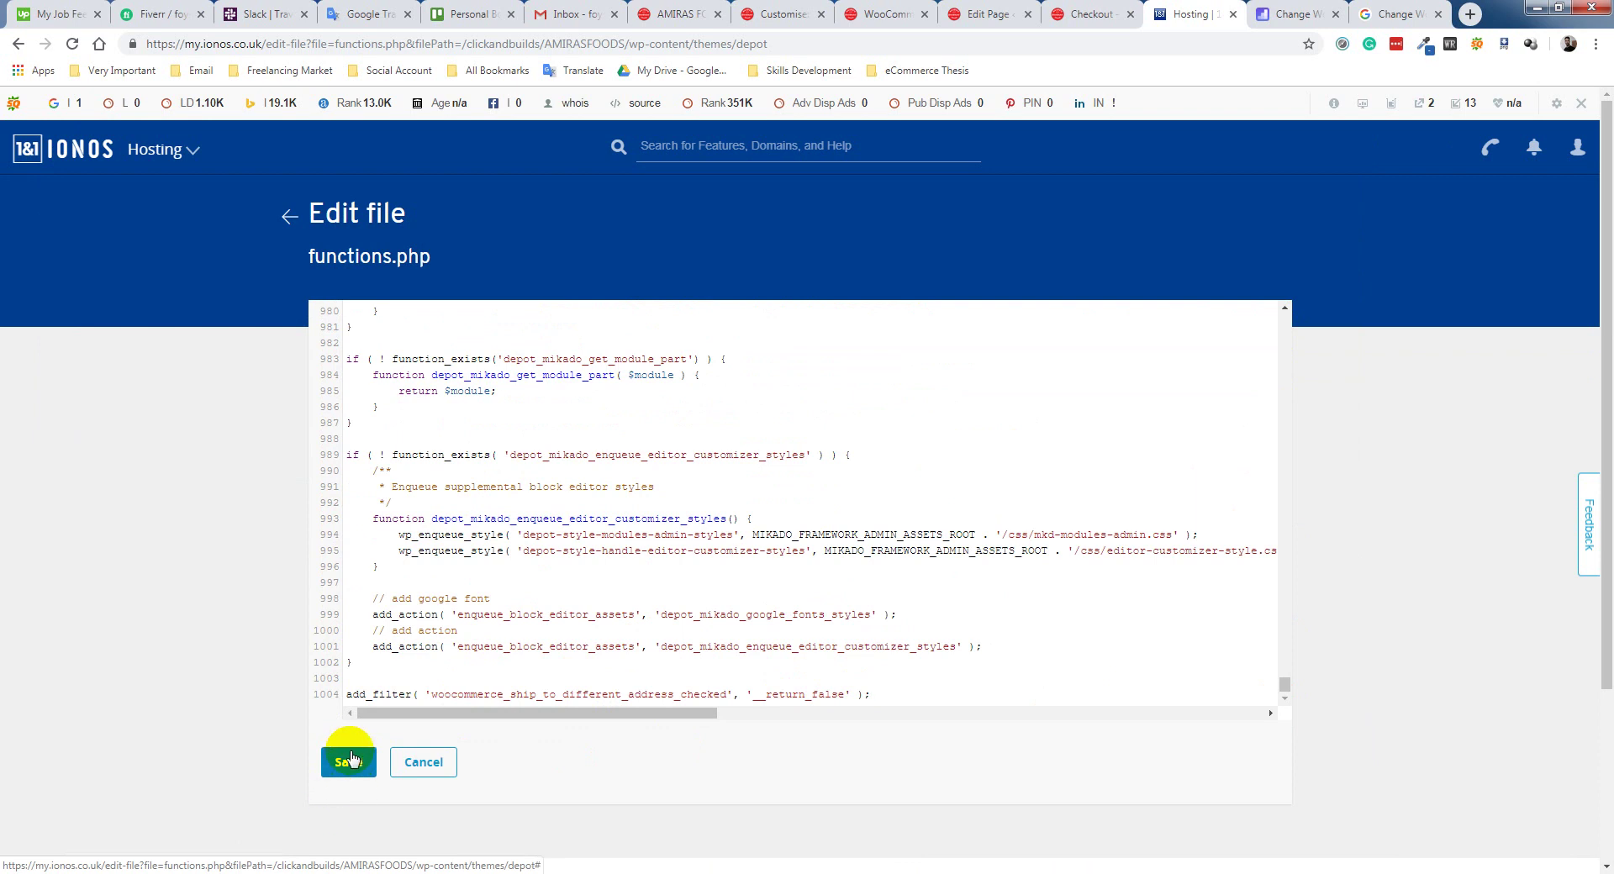
left_click(352, 765)
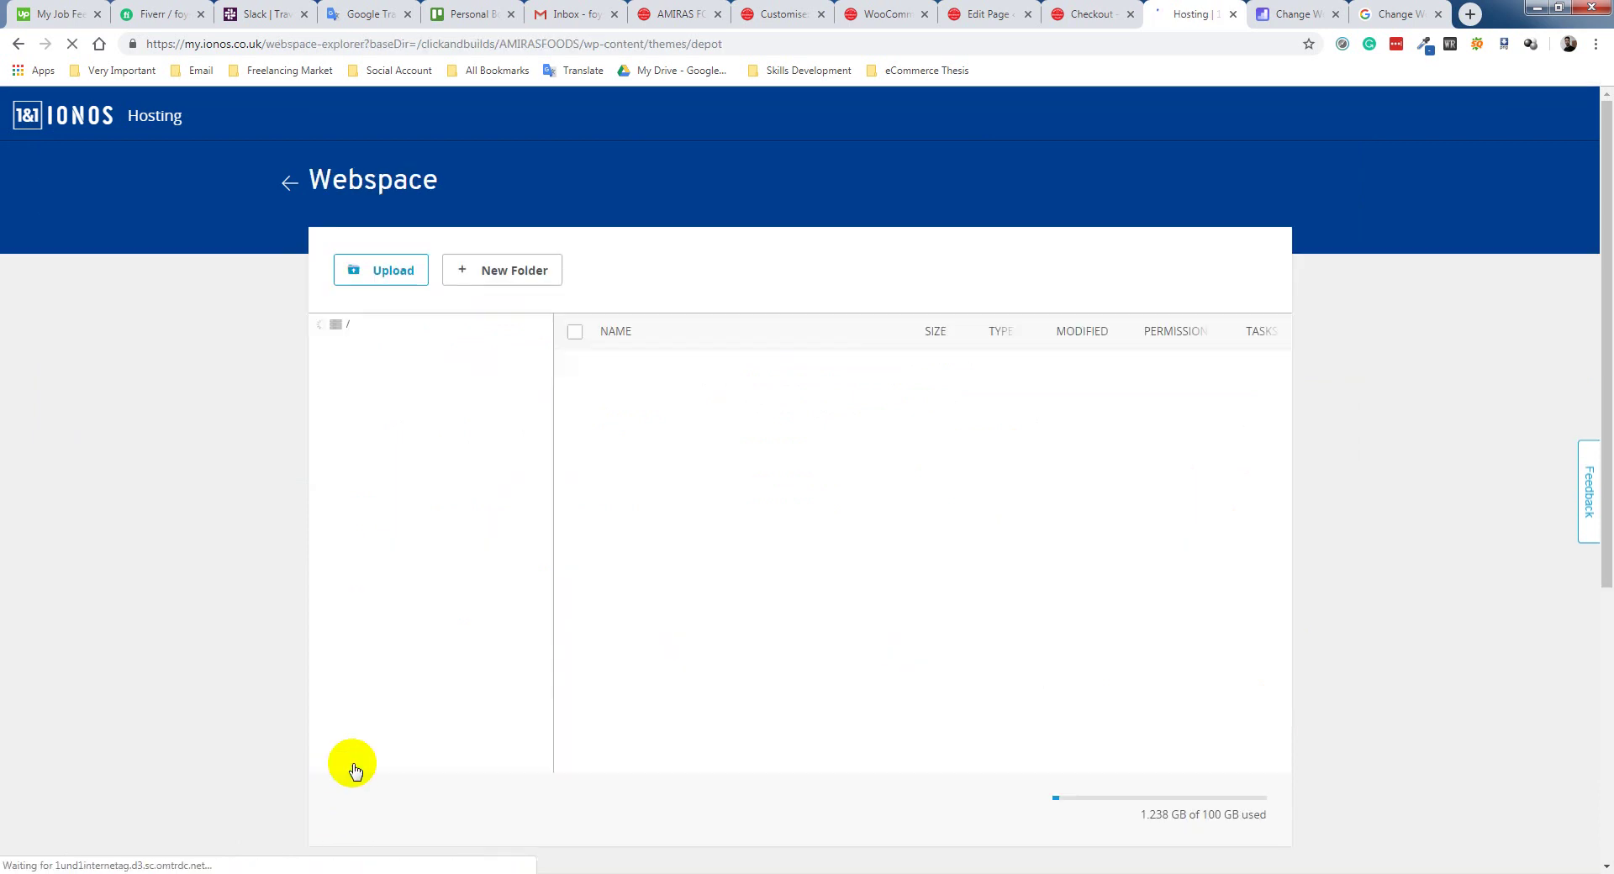
Reload the checkout to confirm 'Deliver to a different address?' is now unticked by default.
left_click(1079, 7)
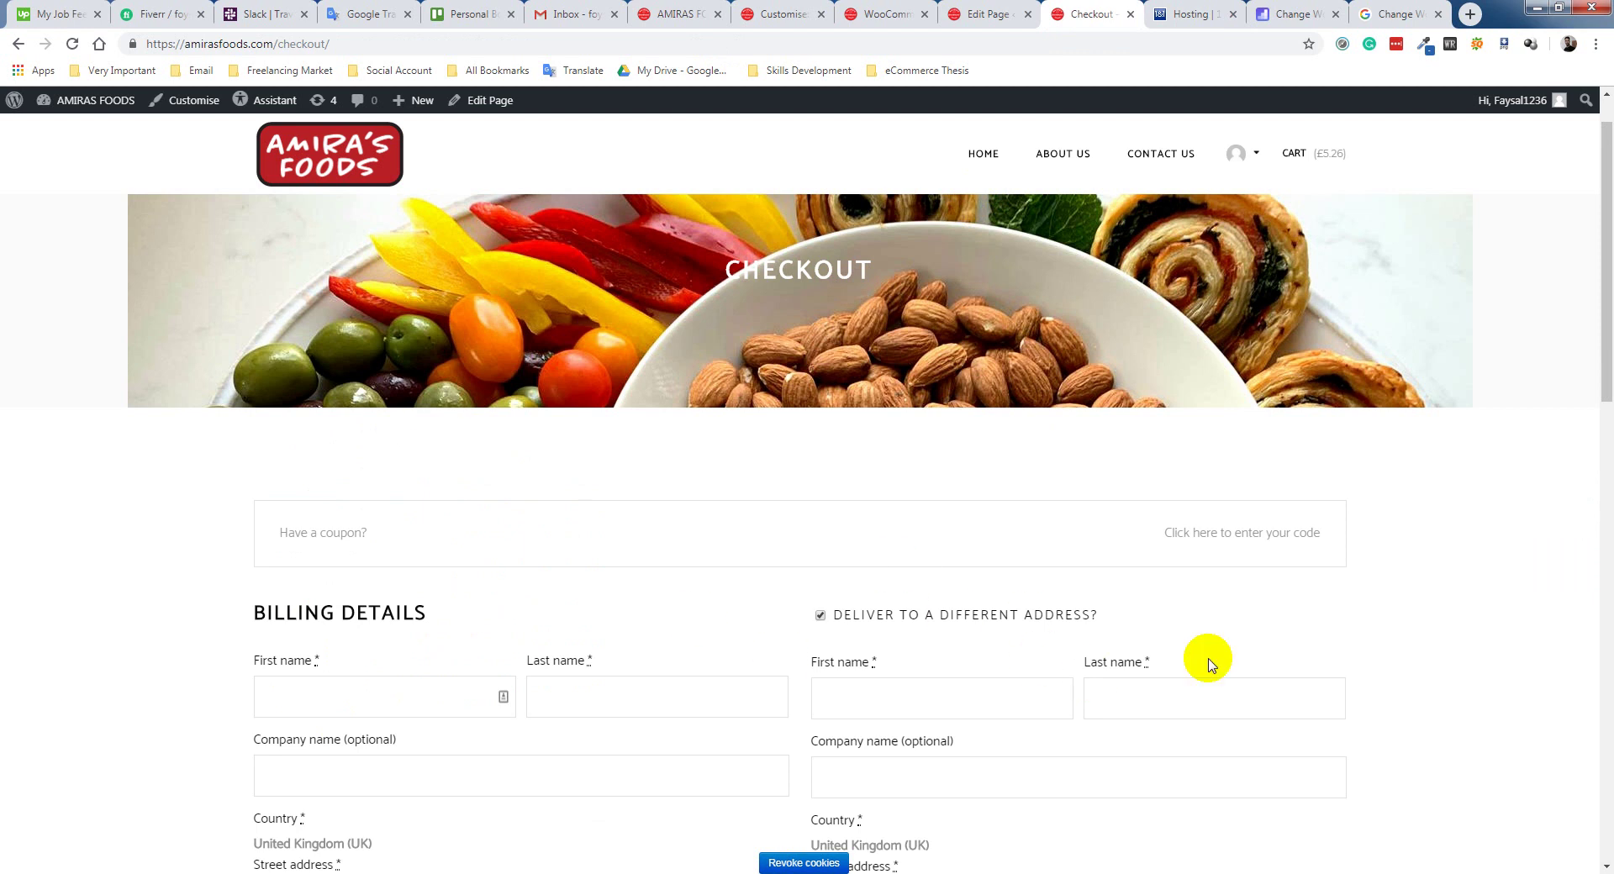
key("F5")
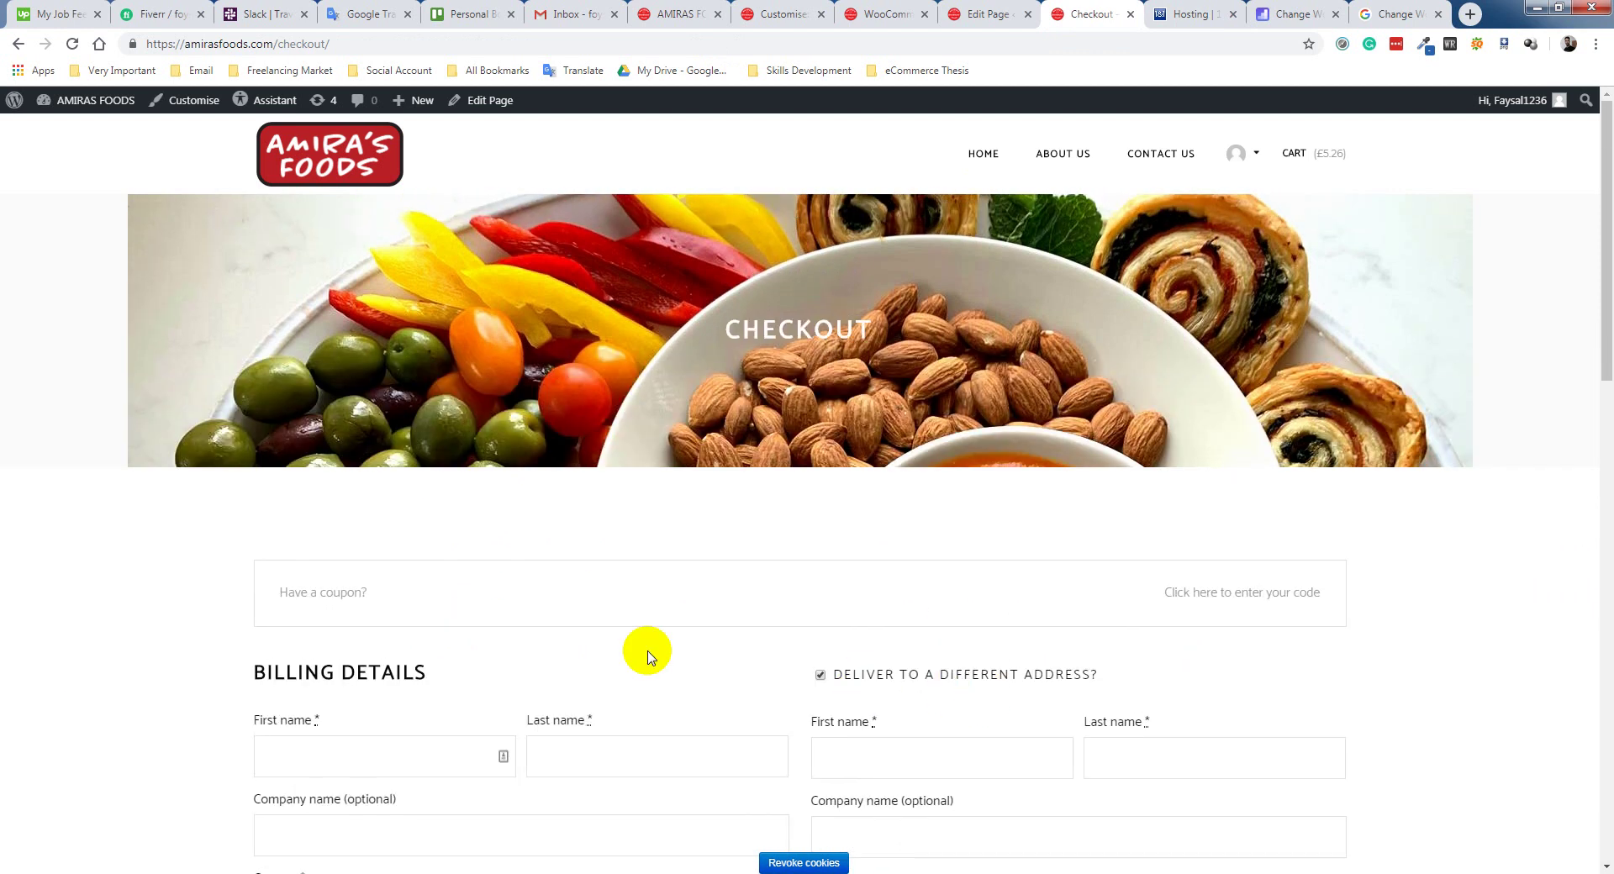
left_click(71, 46)
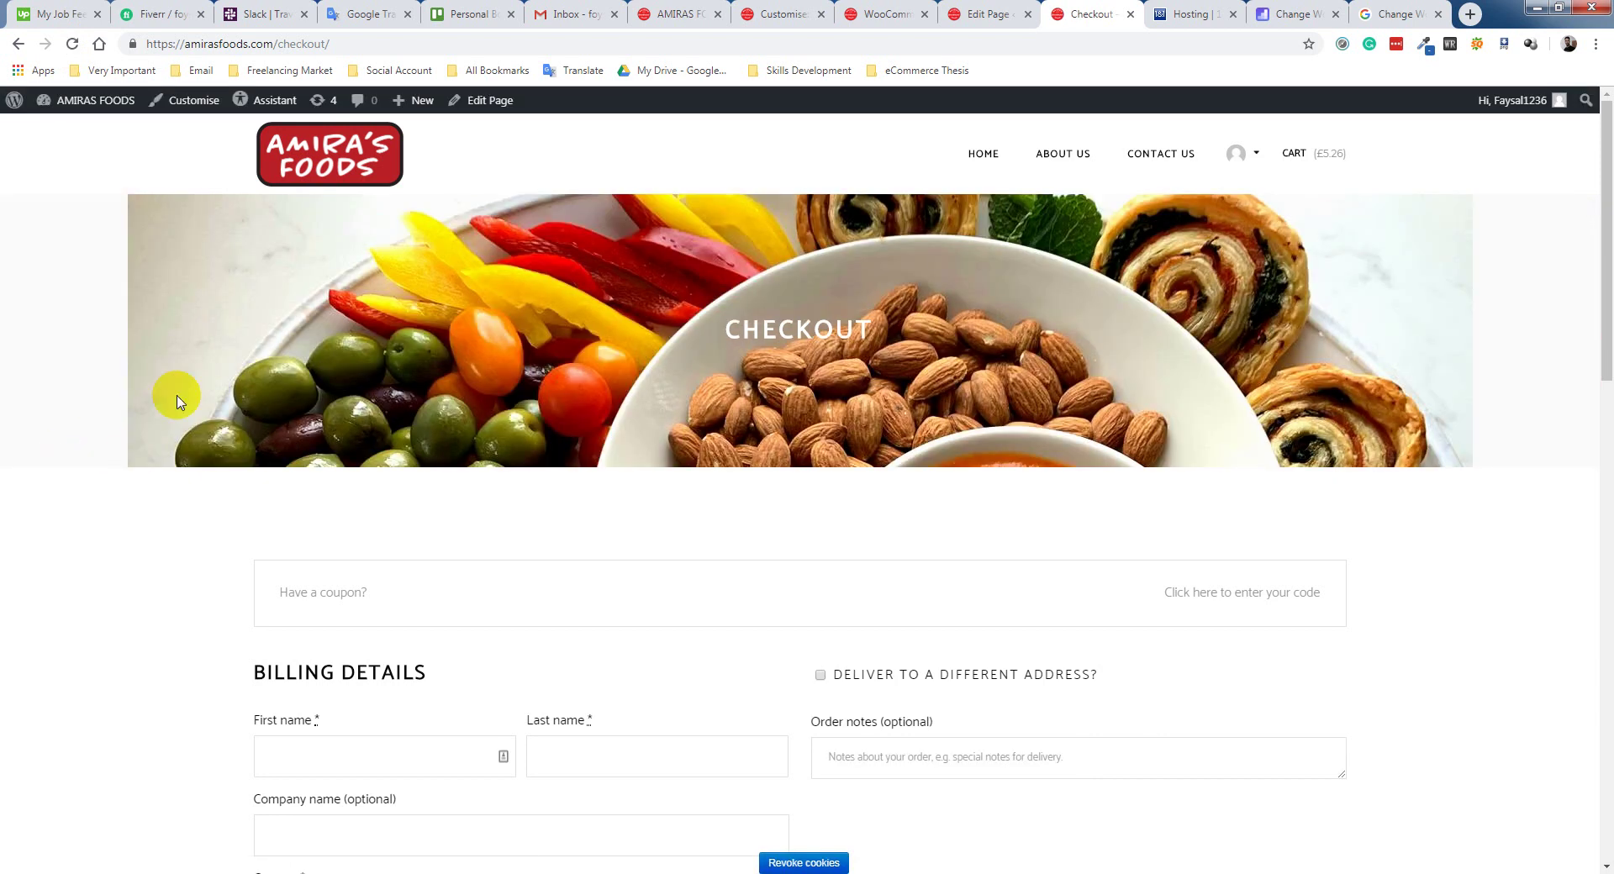
left_click(807, 71)
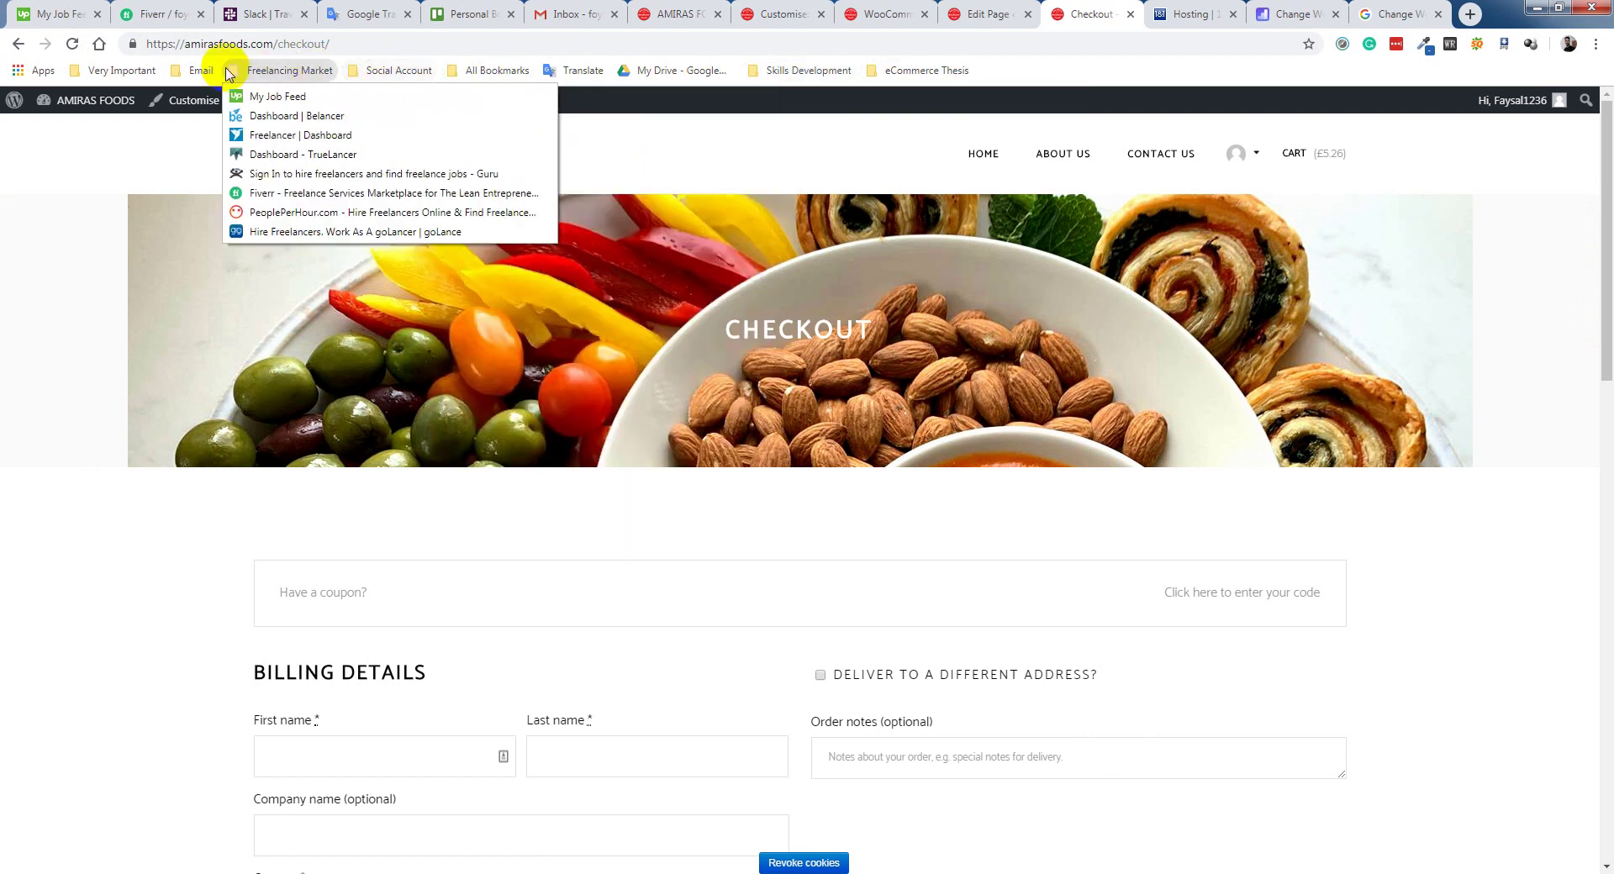
mouse_move(488, 70)
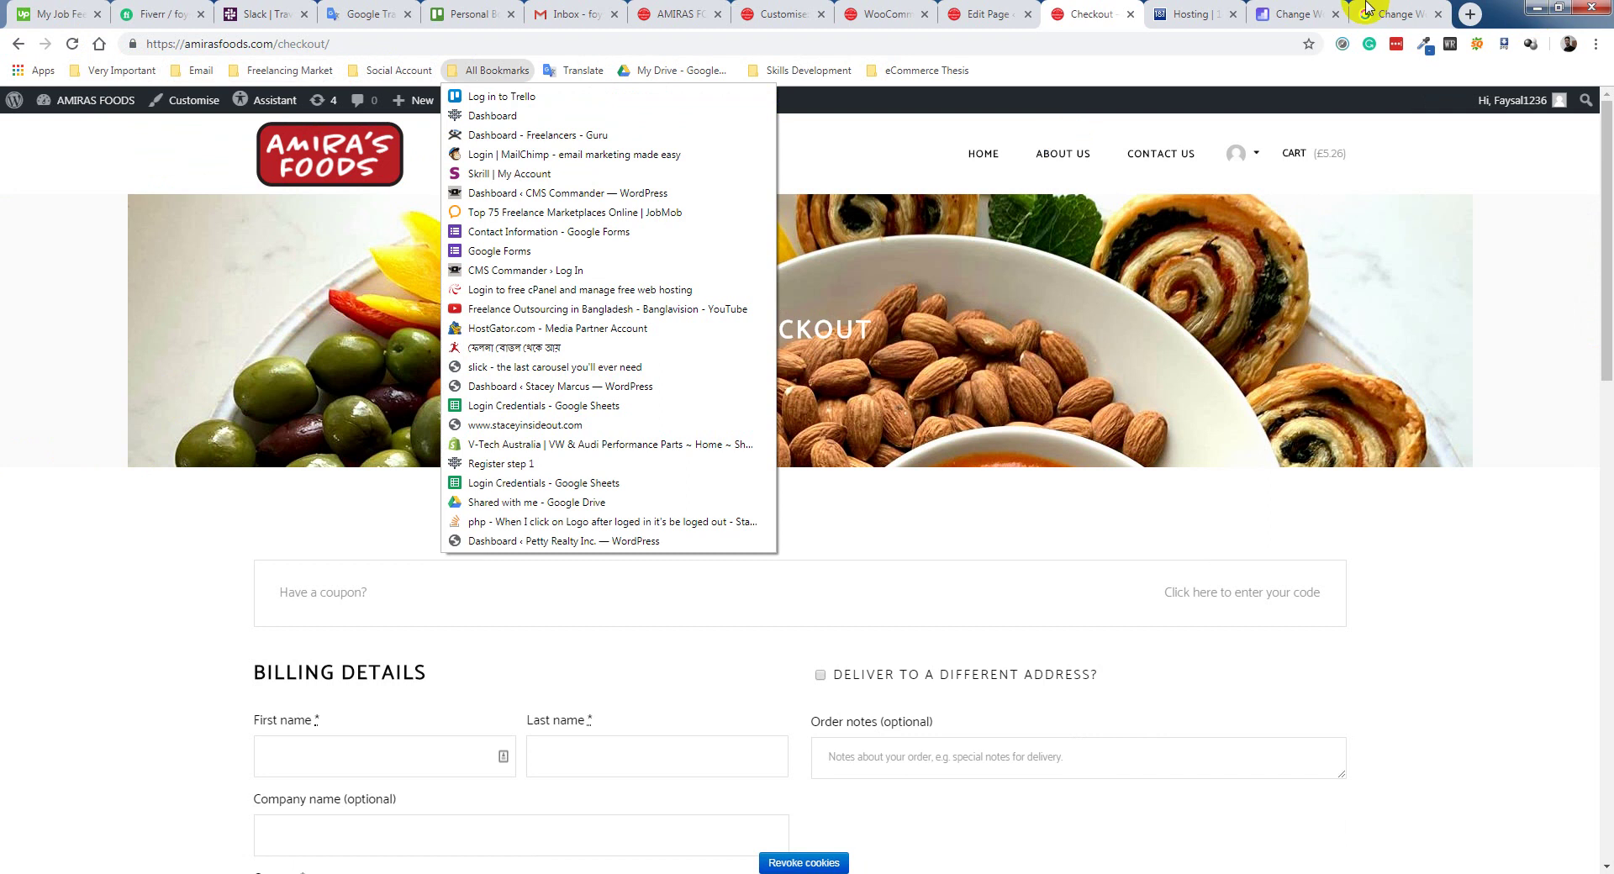
Search Google for CodePen by typing 'code' and choosing the CodePen suggestion.
left_click(1376, 10)
left_click(604, 46)
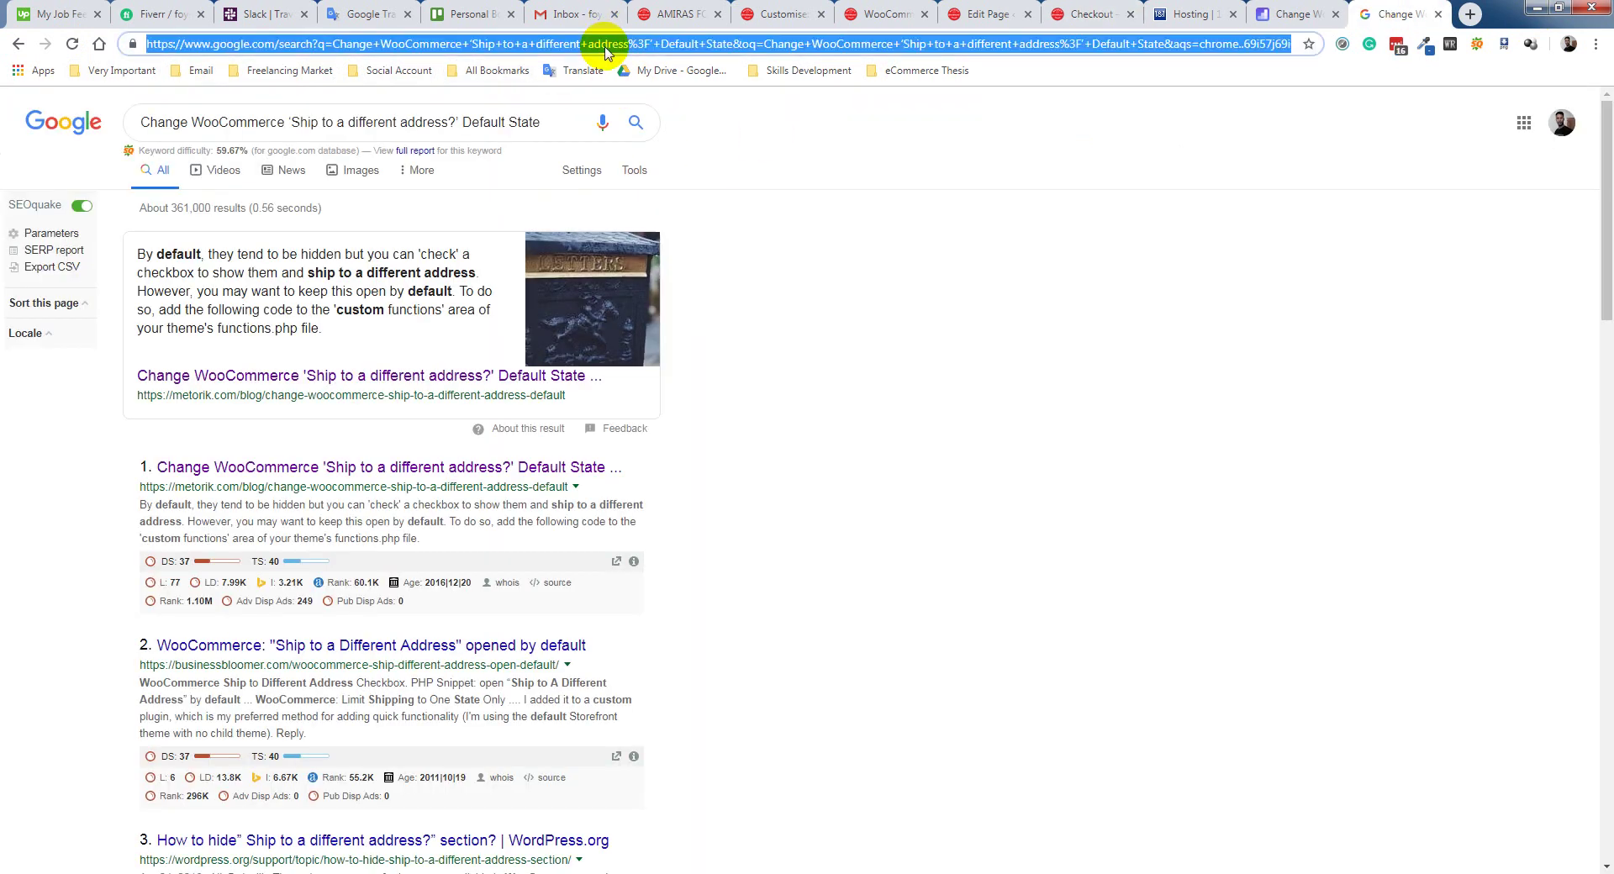
type("code")
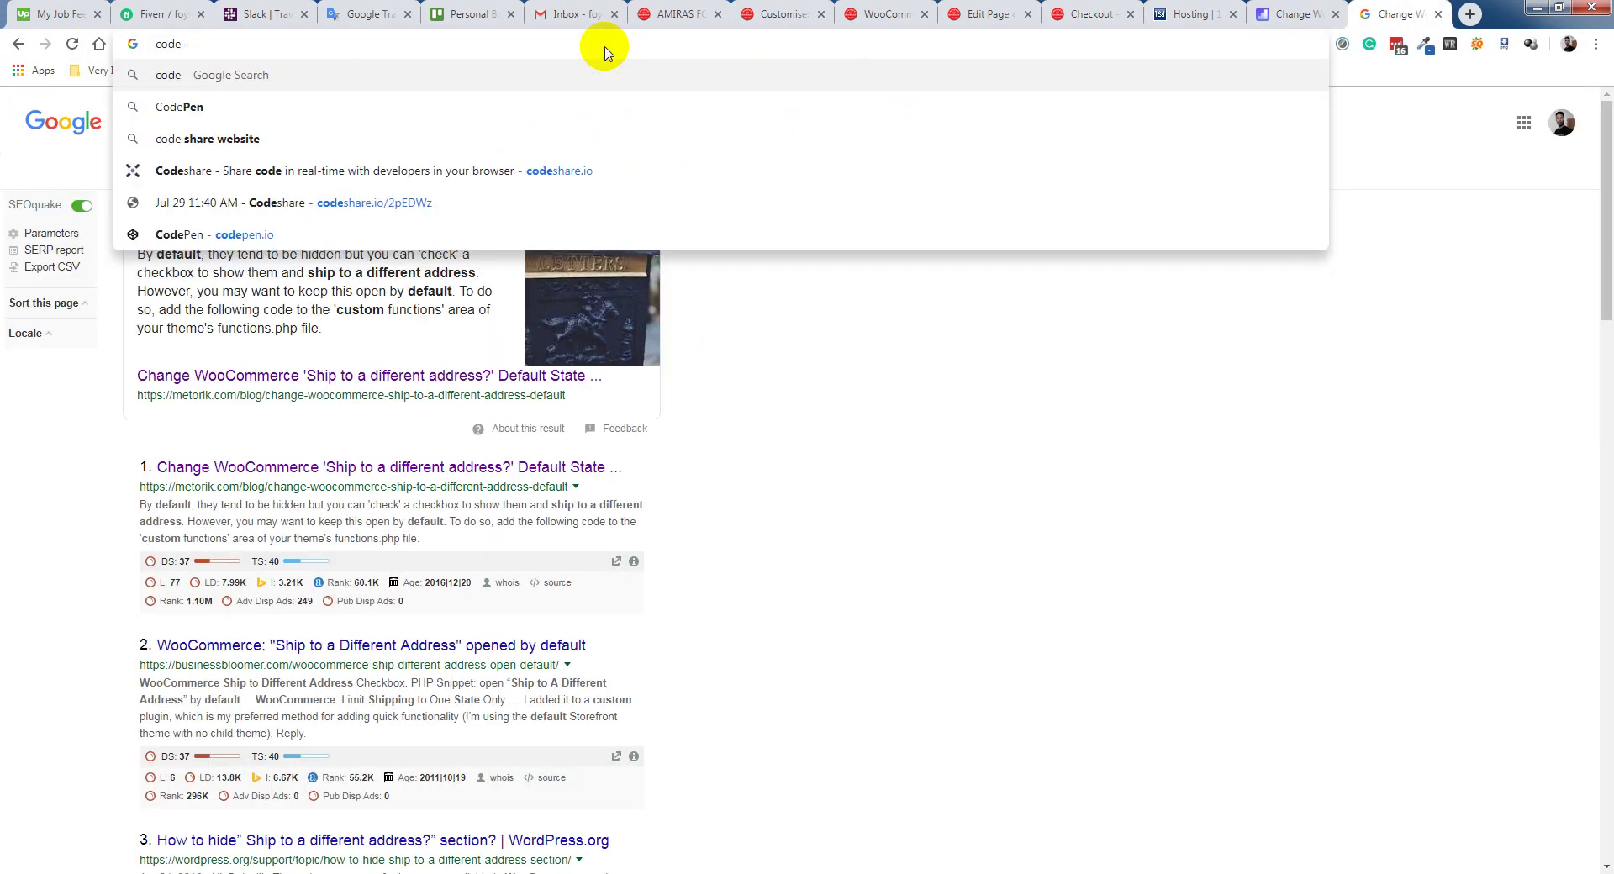
key("Down")
key("Down")
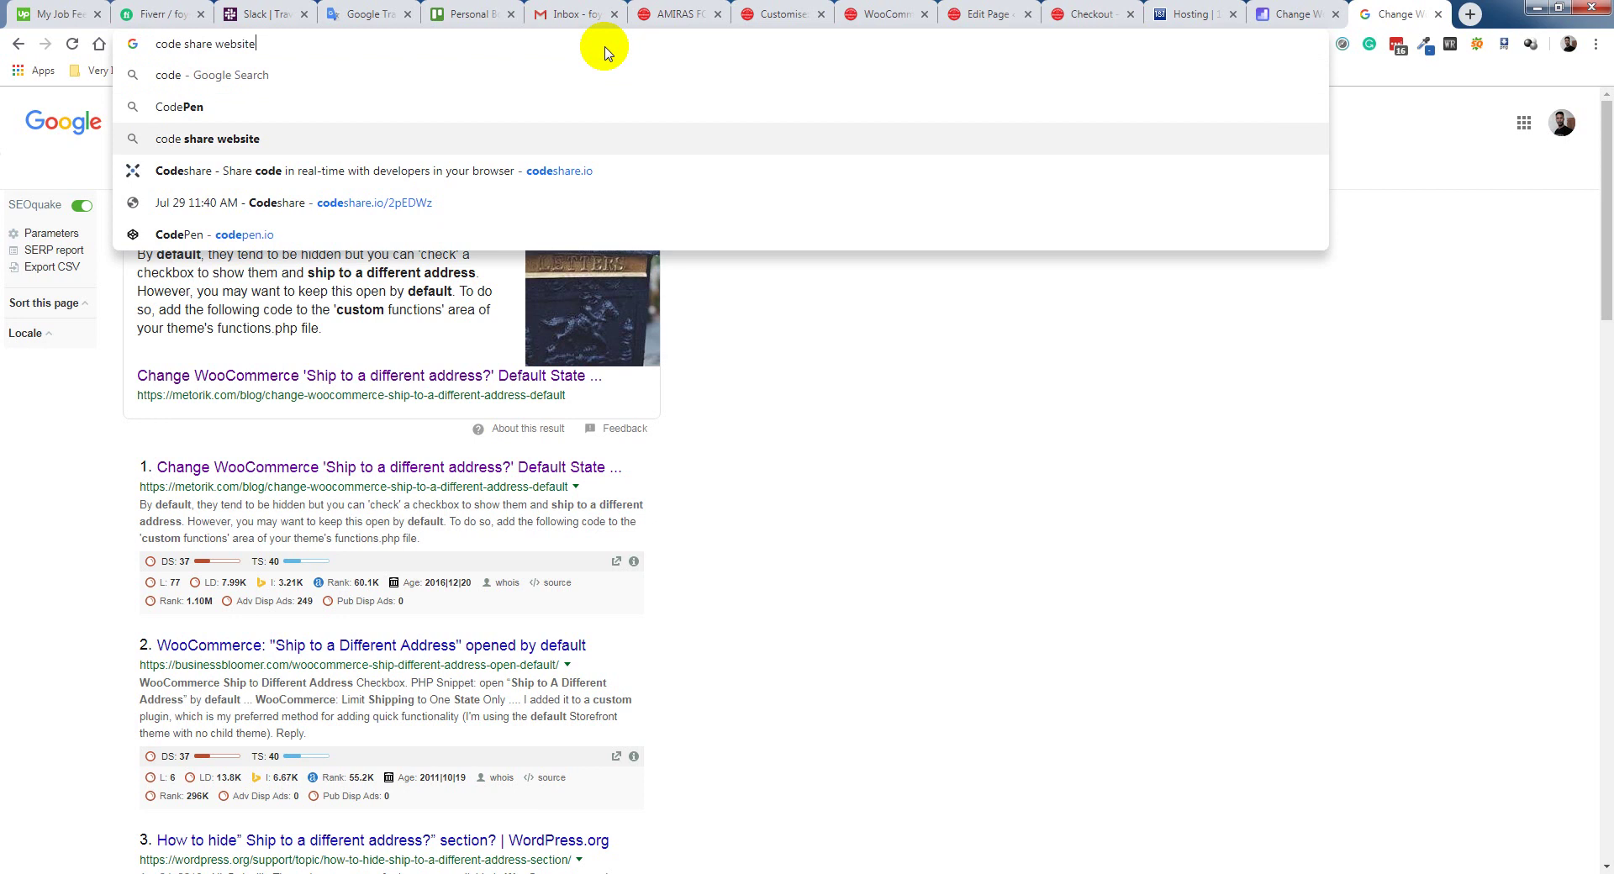
key("Up")
key("Return")
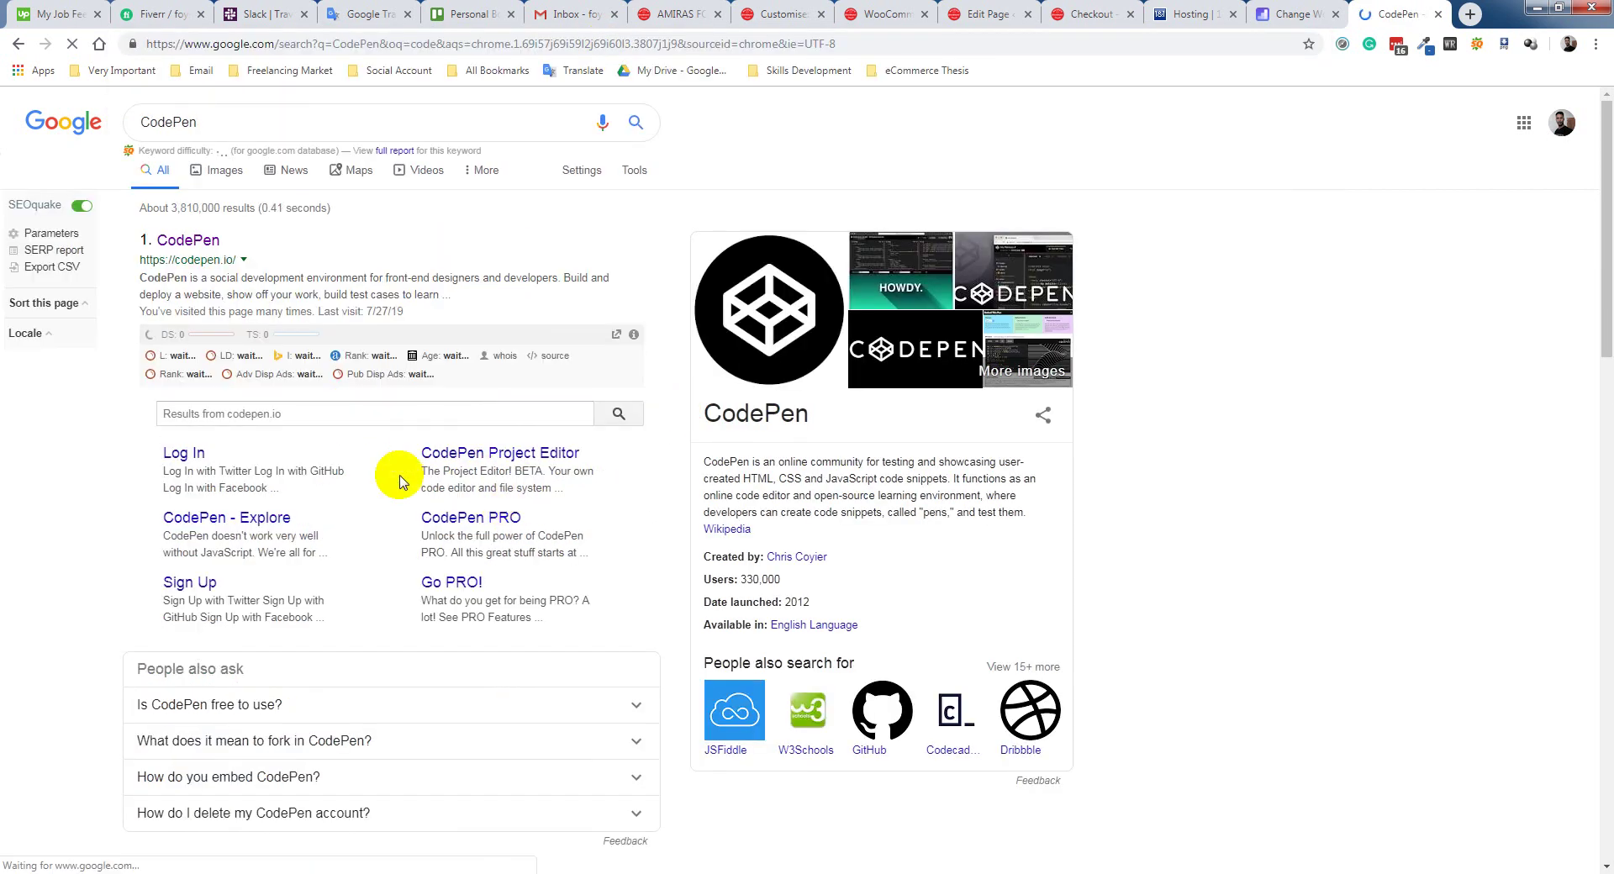
left_click(367, 76)
mouse_move(918, 70)
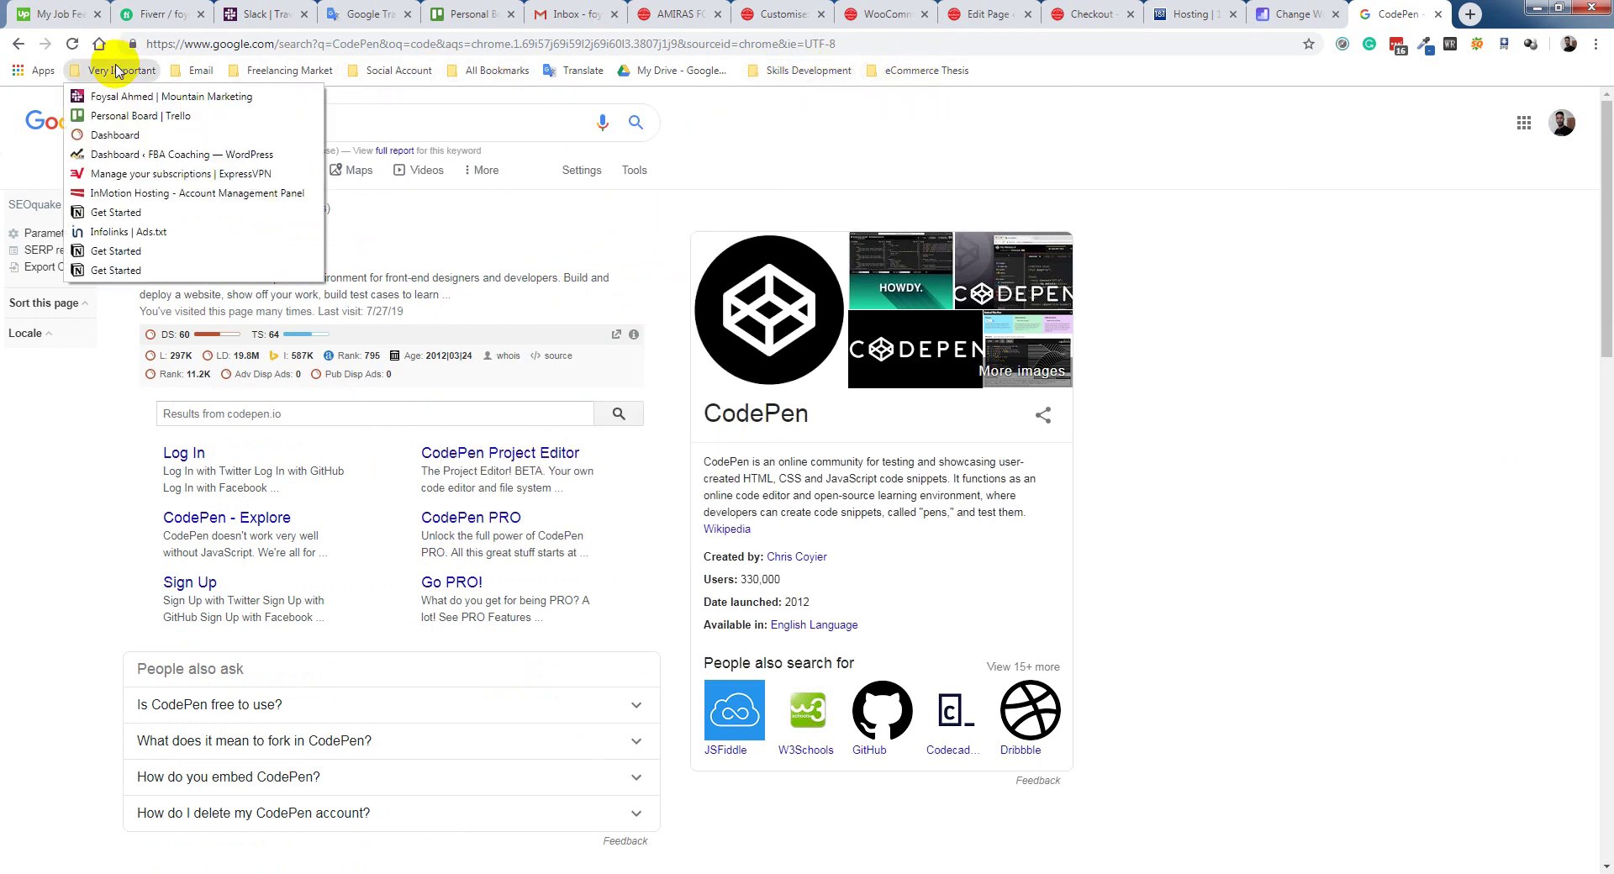
mouse_move(282, 69)
left_click(1261, 509)
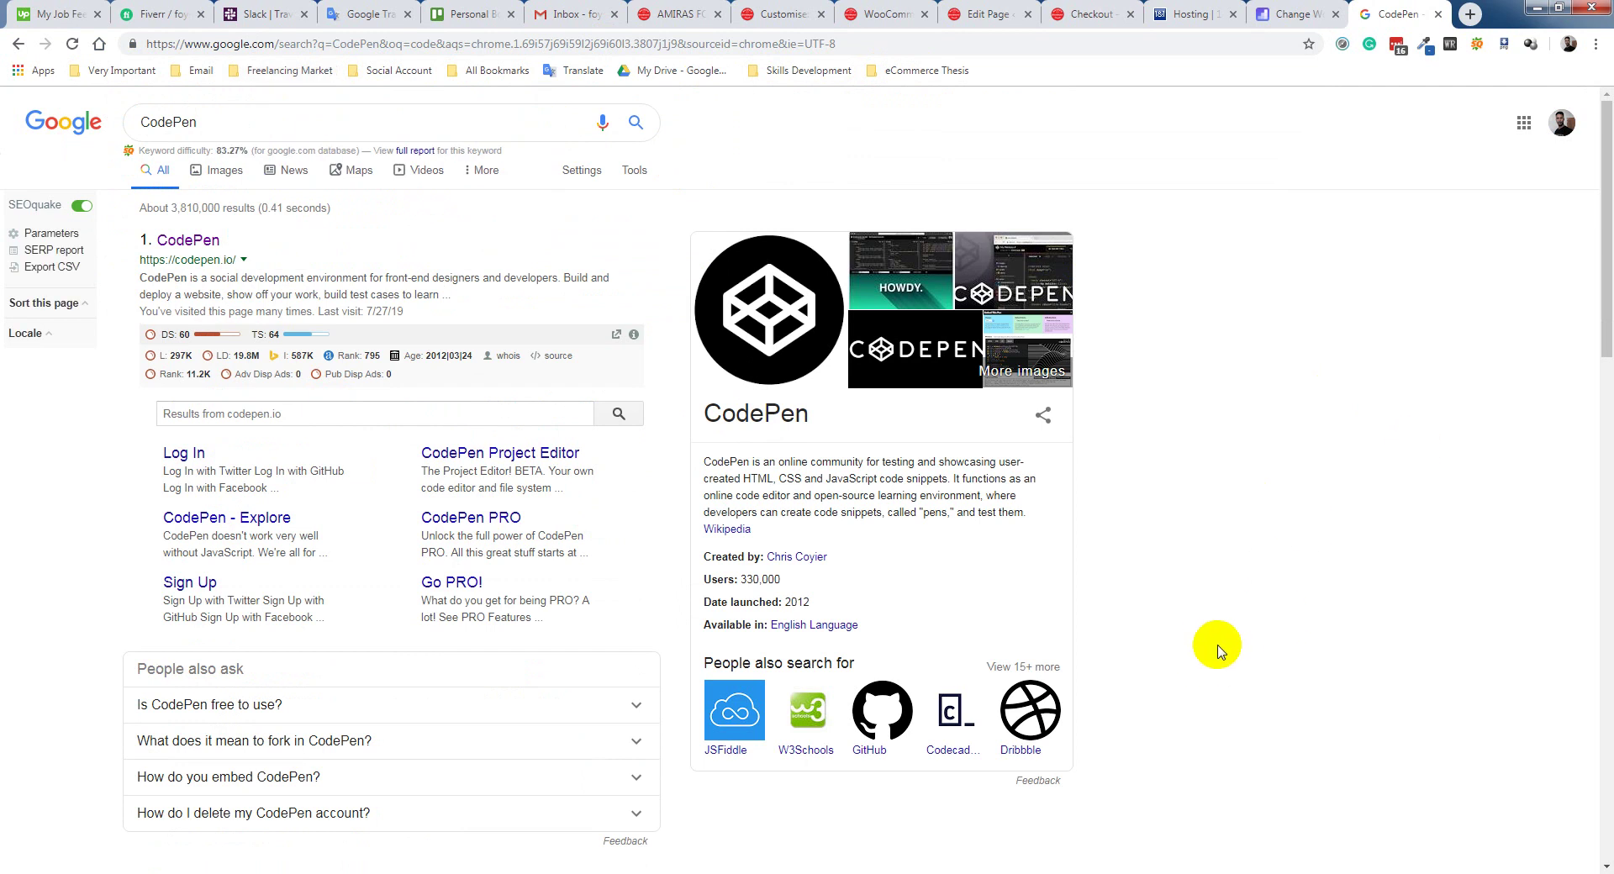